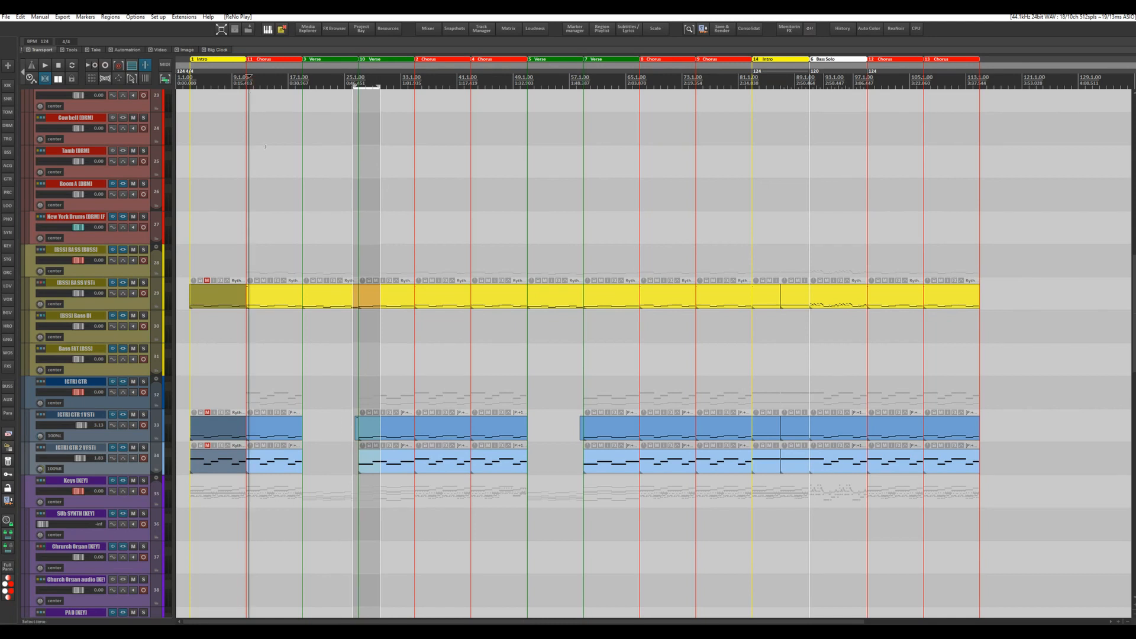
# Step: Play back the first chorus from about bar 15
pyautogui.scroll(5, 322, 171)
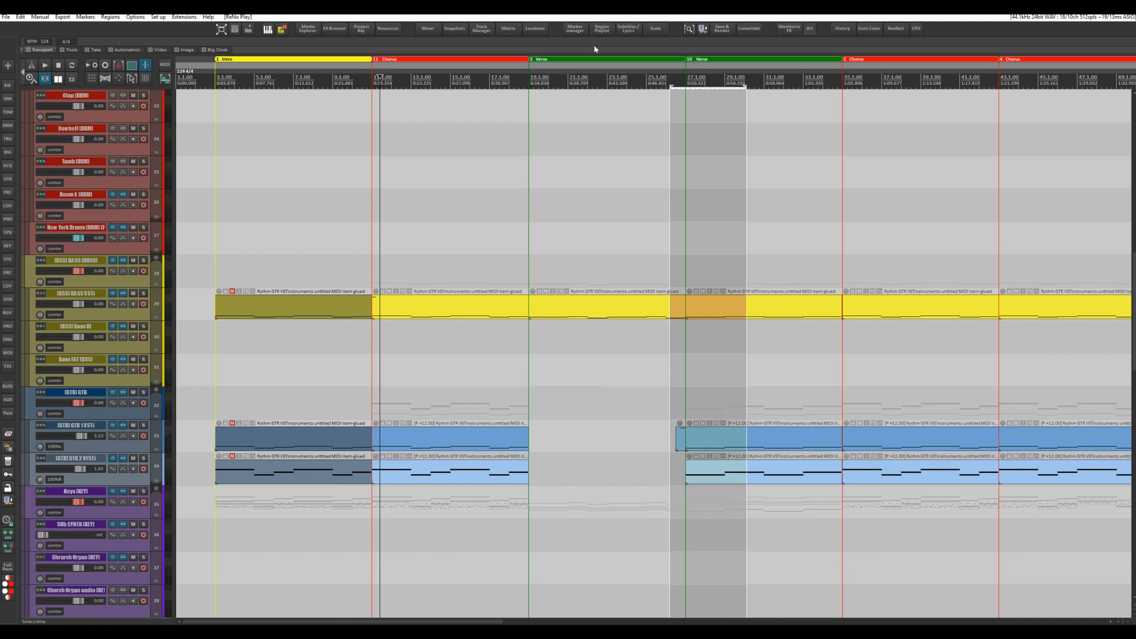
pyautogui.click(448, 79)
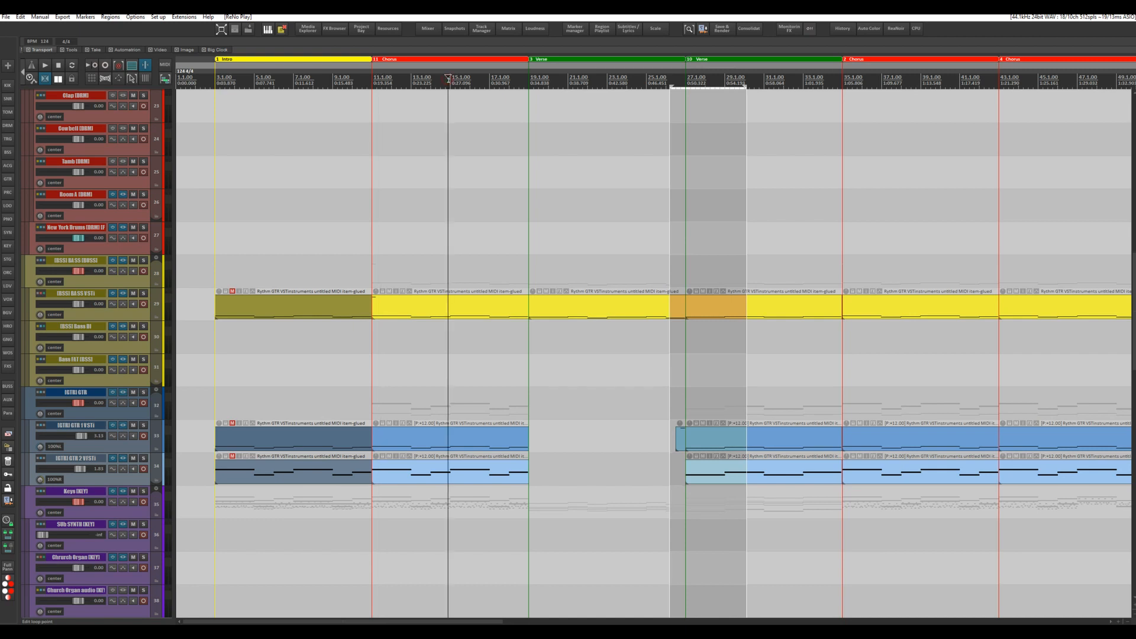
pyautogui.click(450, 80)
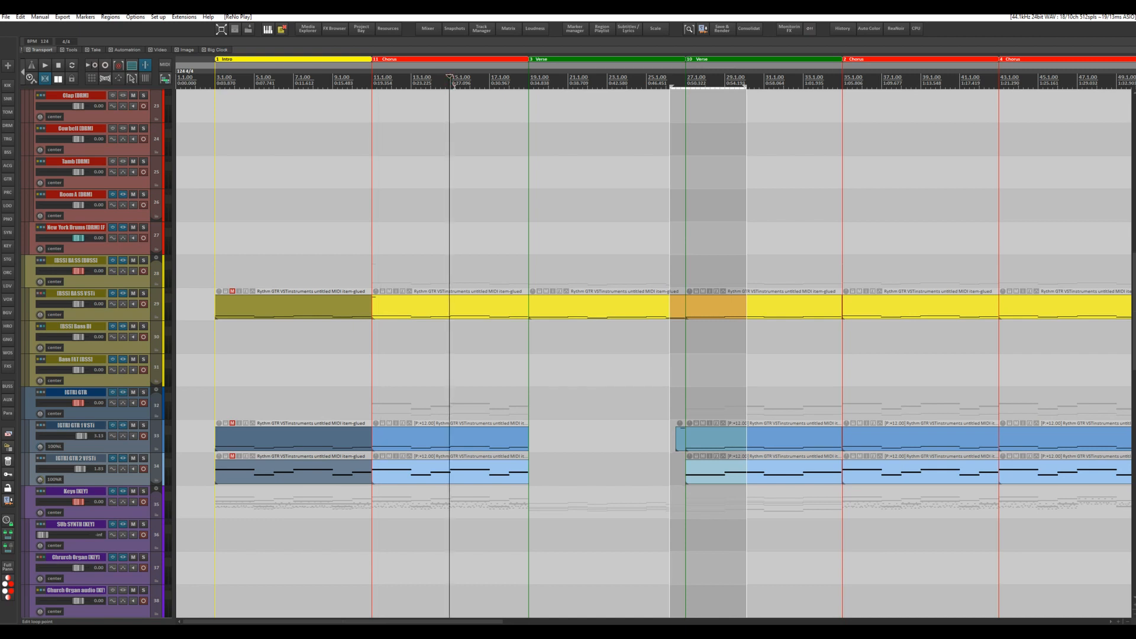
pyautogui.scroll(-2, 456, 290)
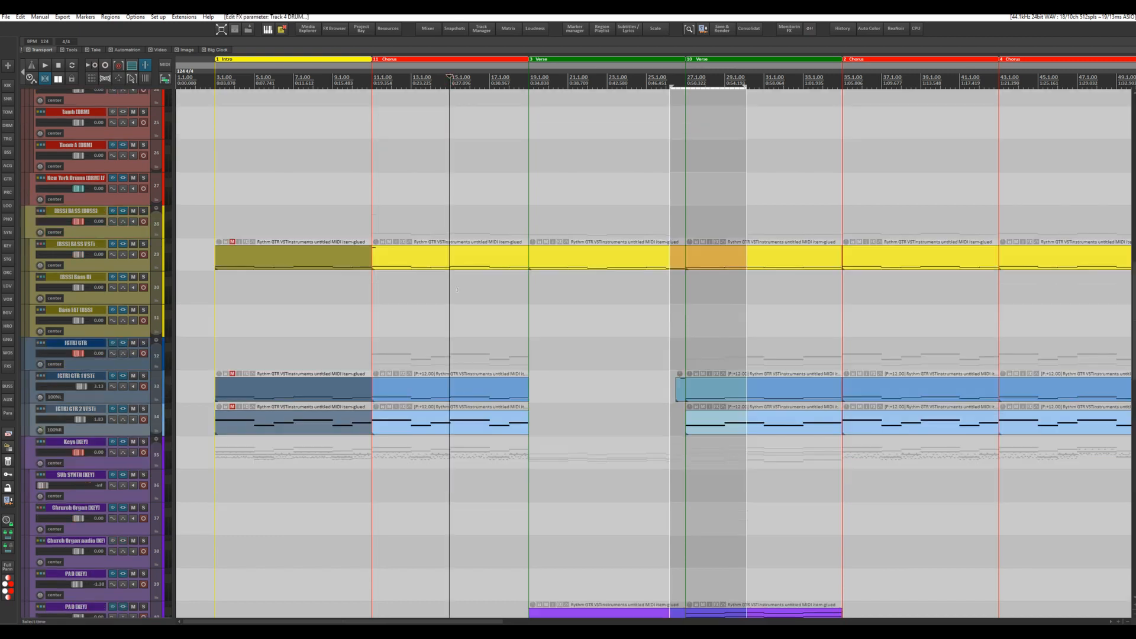
pyautogui.press('space')
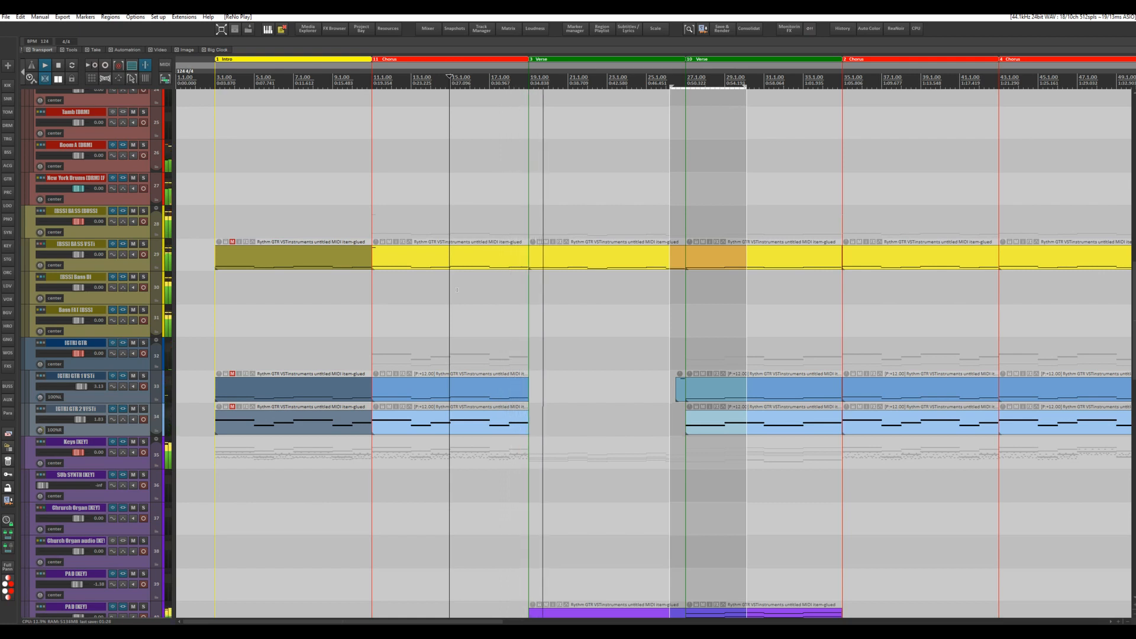
pyautogui.press('space')
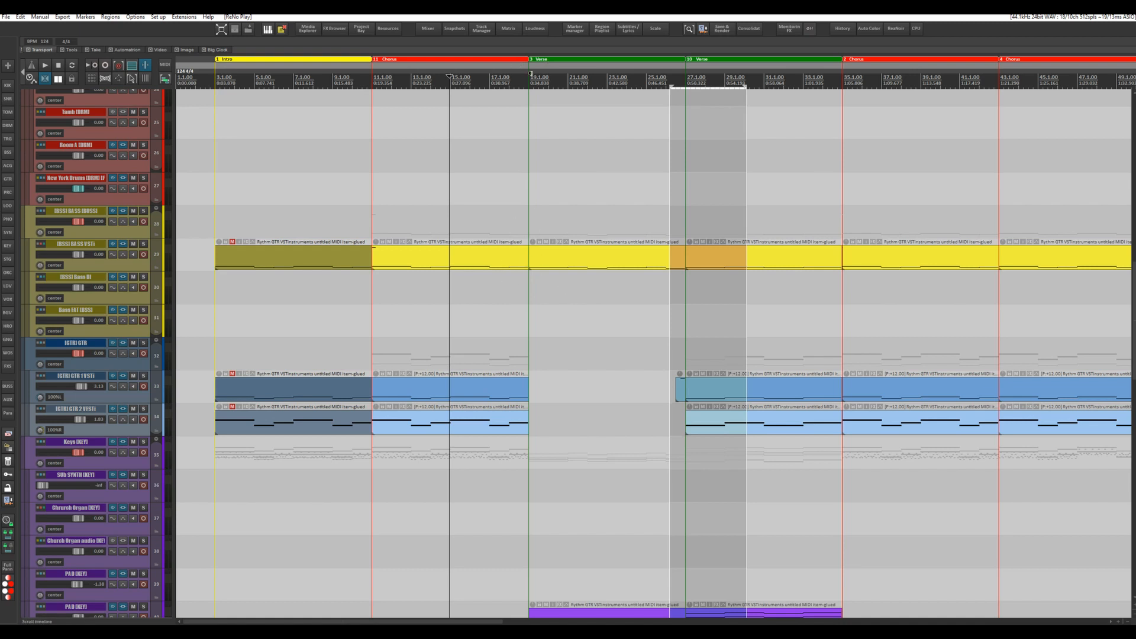
# Step: Play back the arrangement from the start of the first verse at bar 19
pyautogui.click(529, 166)
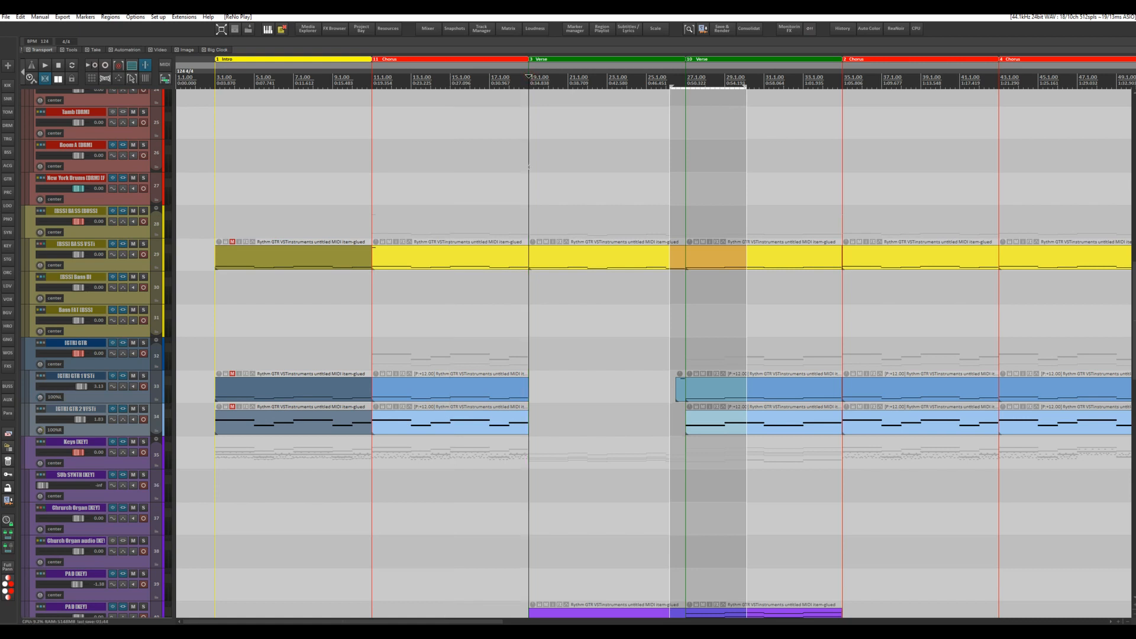
pyautogui.press('space')
pyautogui.scroll(-10, 531, 325)
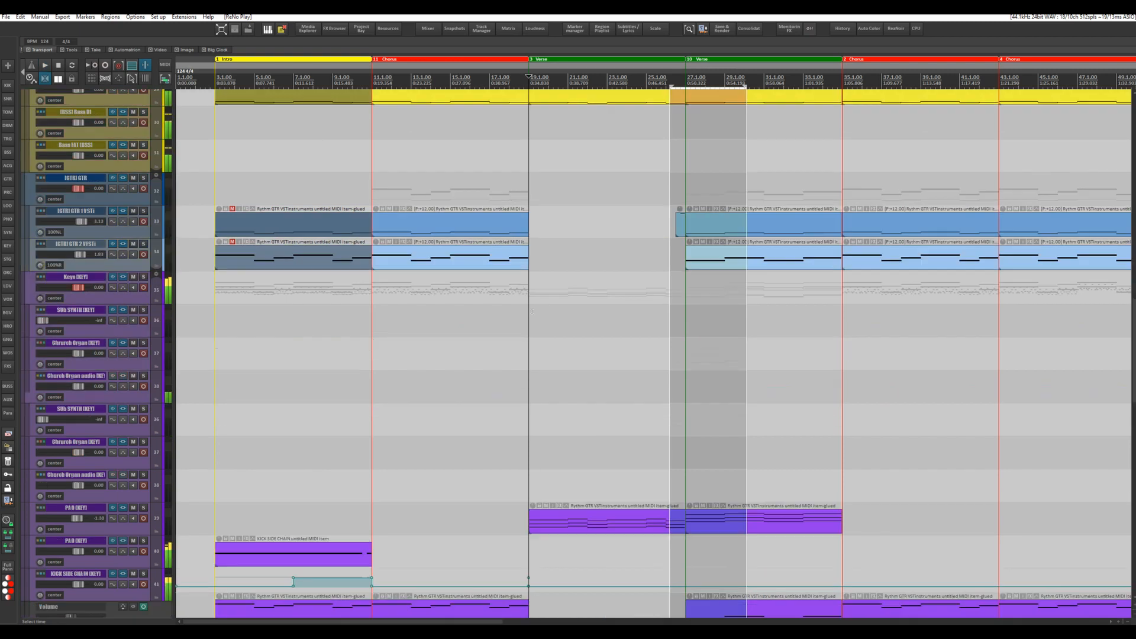
# Step: Insert a new unnamed track directly below the Reverse Crash track
pyautogui.scroll(-8, 531, 325)
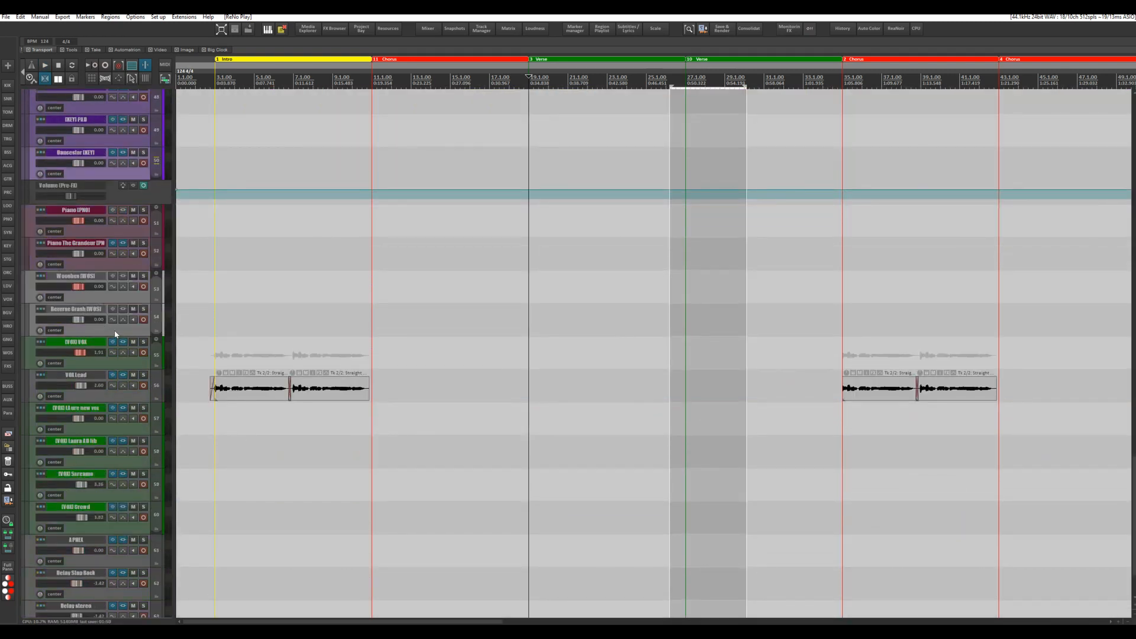
pyautogui.click(116, 333)
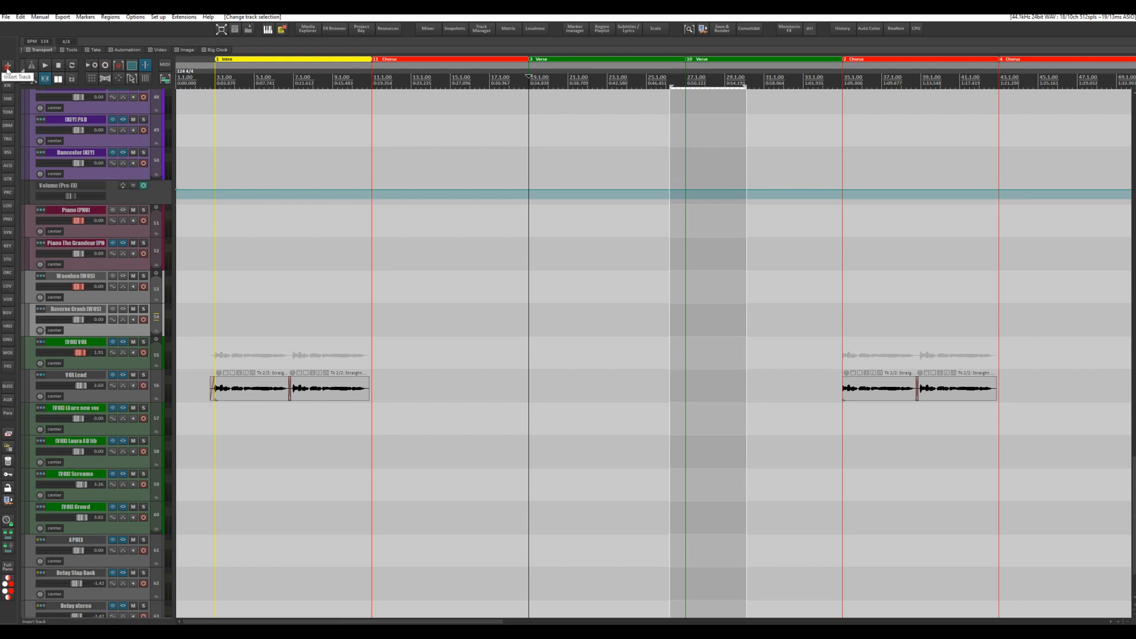
pyautogui.click(8, 66)
pyautogui.moveTo(108, 360); pyautogui.dragTo(116, 333)
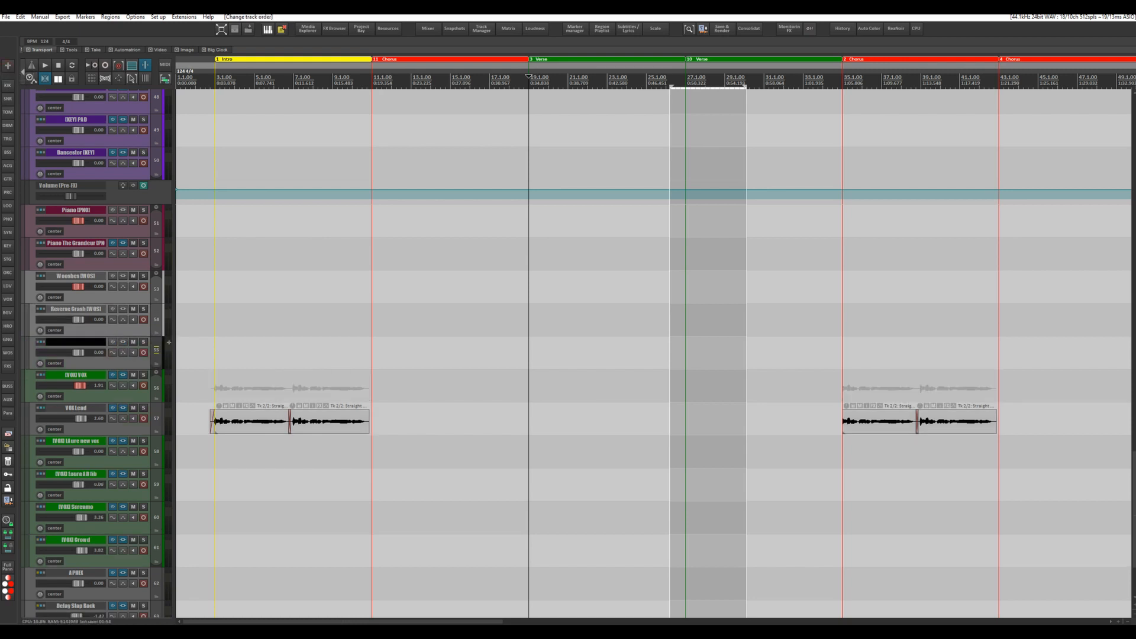
# Step: Place an empty MIDI item on the new track, running from about bar 17 to bar 26 across the chorus-to-verse transition
pyautogui.click(597, 401)
pyautogui.moveTo(494, 419)
pyautogui.mouseDown()
pyautogui.moveTo(544, 393)
pyautogui.moveTo(503, 353)
pyautogui.moveTo(680, 357)
pyautogui.moveTo(600, 361)
pyautogui.moveTo(669, 358)
pyautogui.mouseUp()
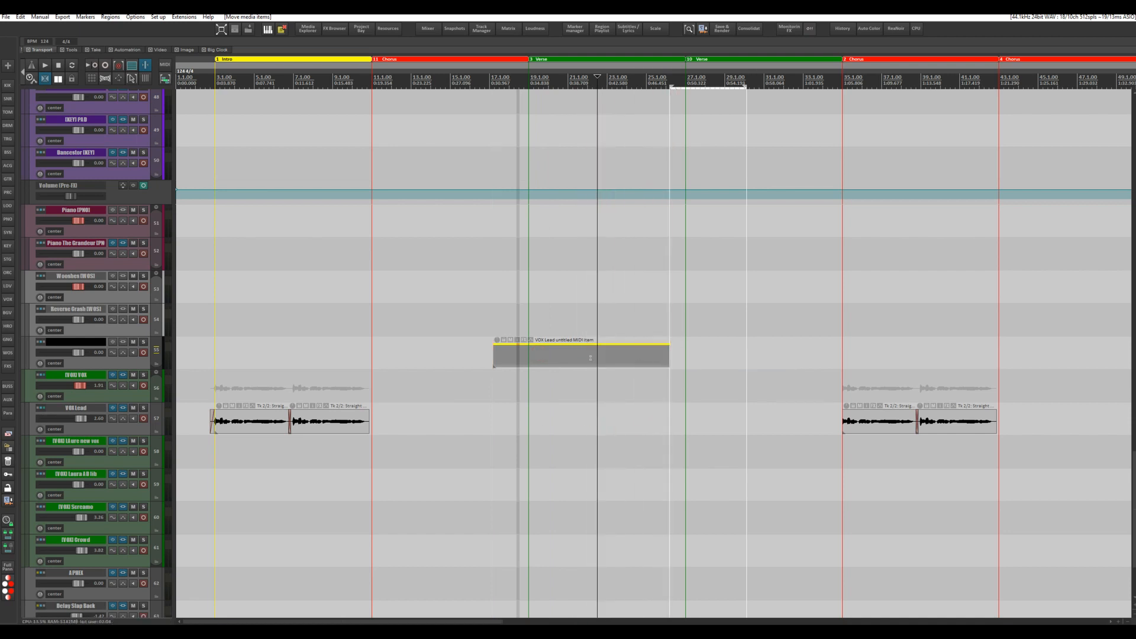
pyautogui.click(525, 354)
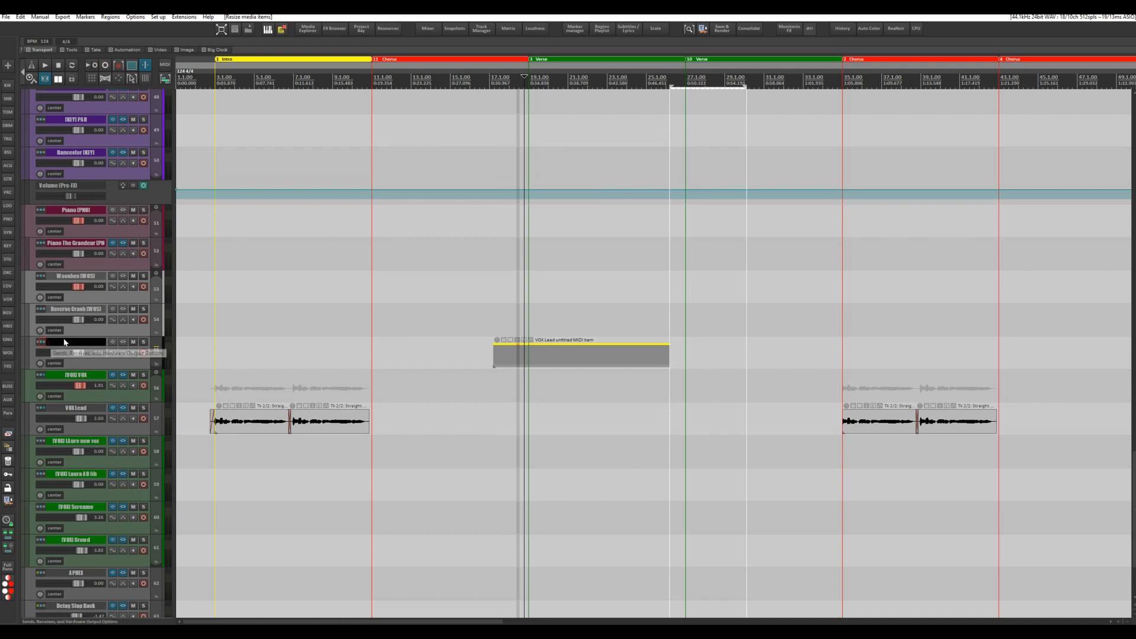
# Step: Disable the parent send in the new track's routing settings
pyautogui.click(41, 342)
pyautogui.click(182, 354)
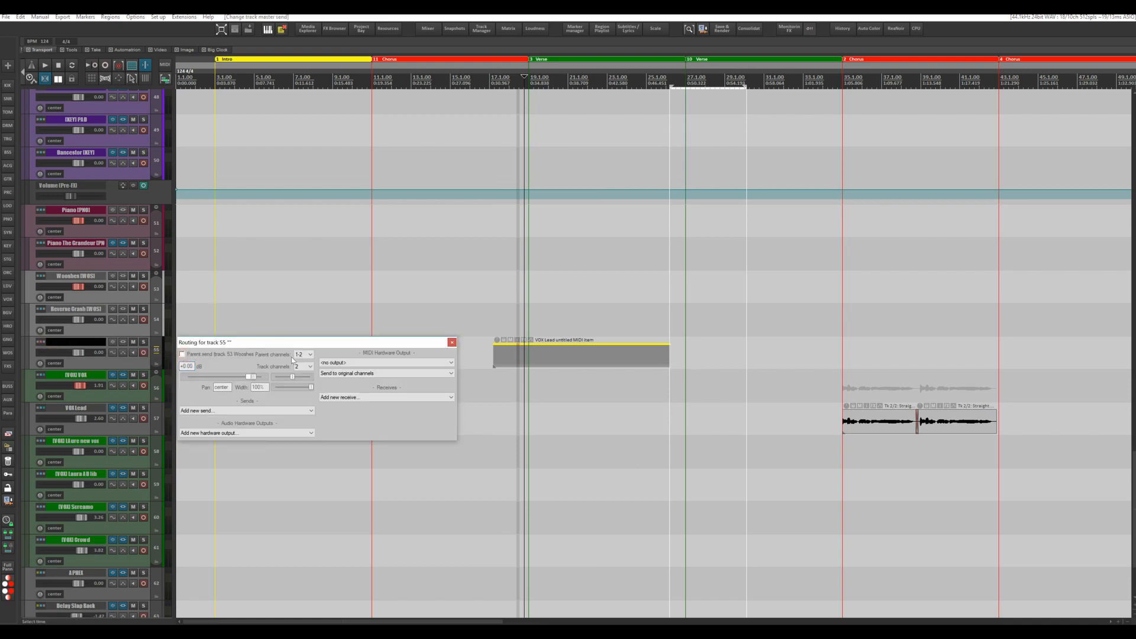
pyautogui.click(451, 342)
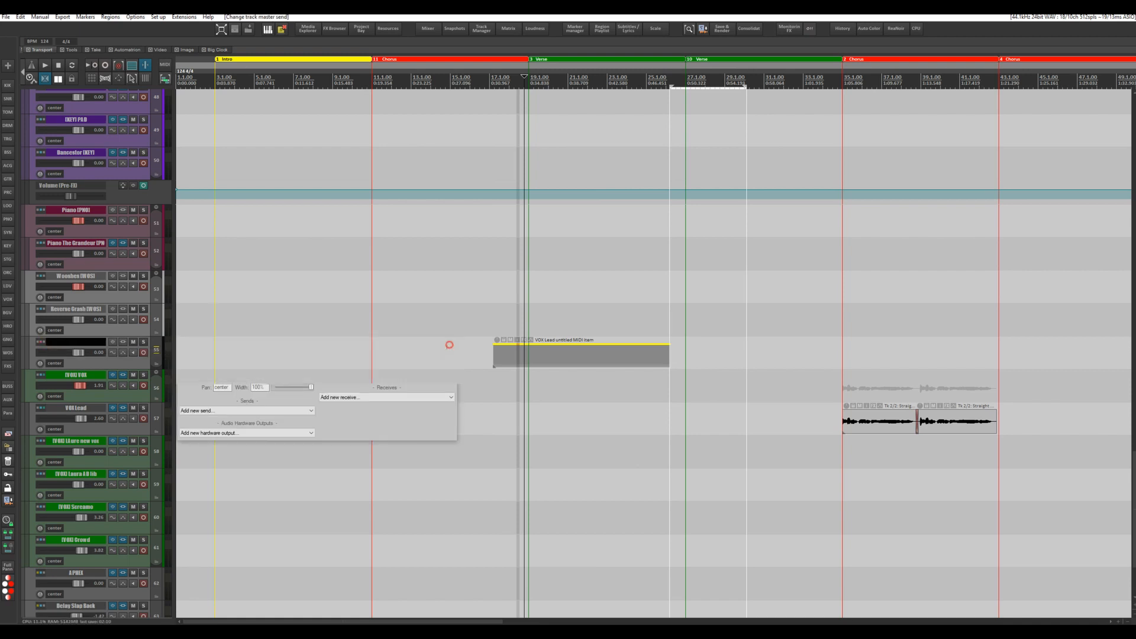
# Step: Add the JS: Tone Generator effect to the new track
pyautogui.click(123, 343)
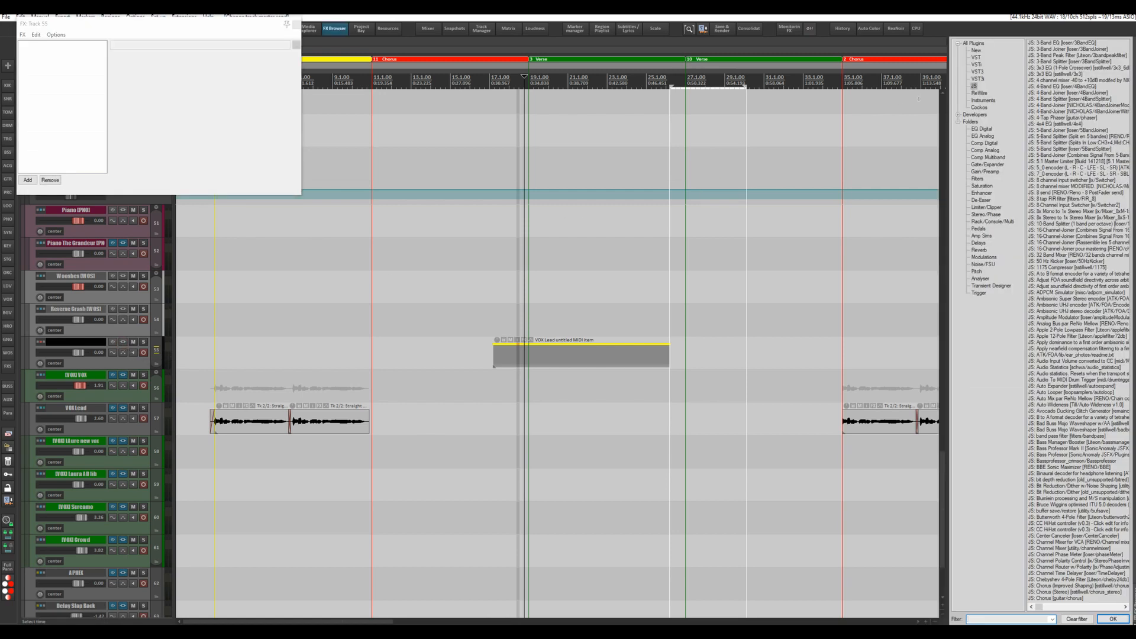
pyautogui.write('tone gen')
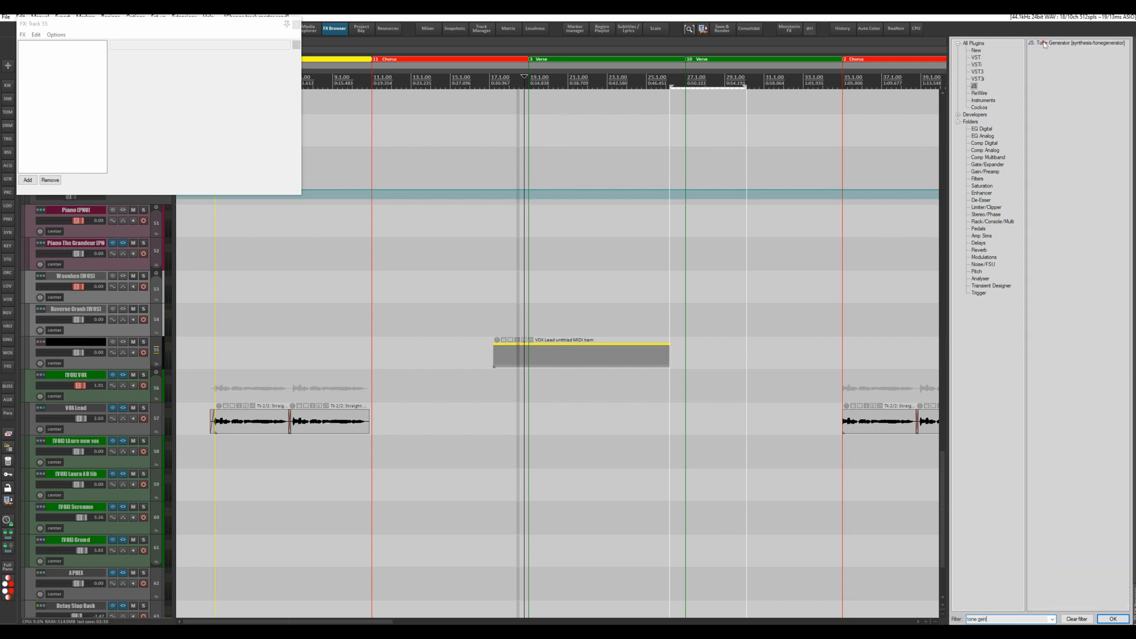
pyautogui.click(1044, 45)
pyautogui.moveTo(123, 343); pyautogui.dragTo(123, 342)
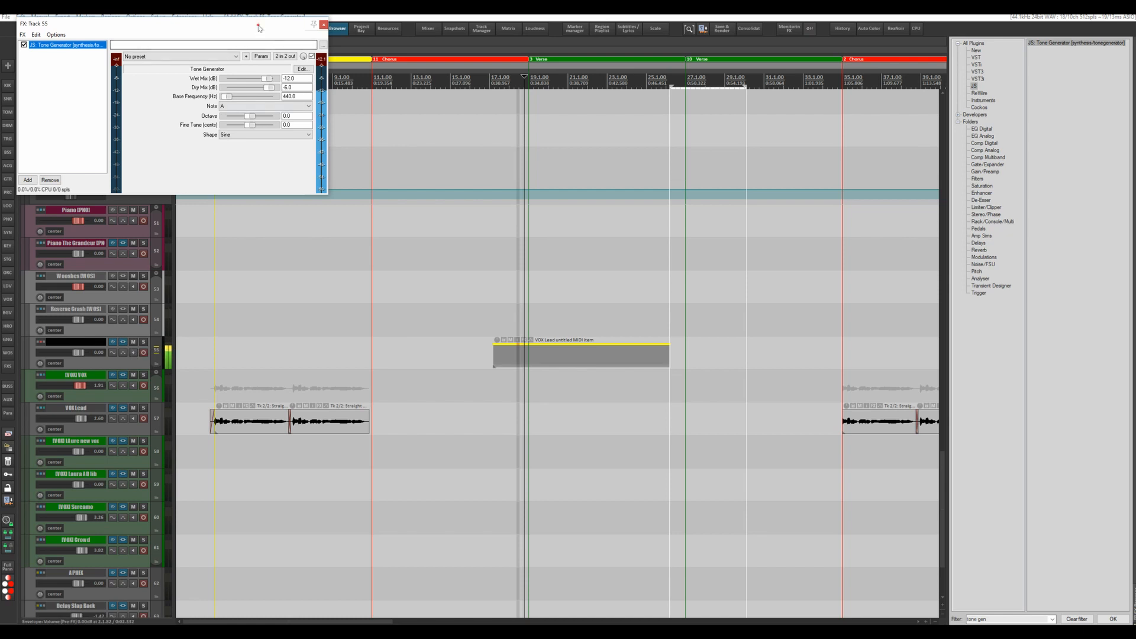
# Step: Set the Tone Generator's note to C and its octave to -2
pyautogui.moveTo(258, 28); pyautogui.dragTo(568, 134)
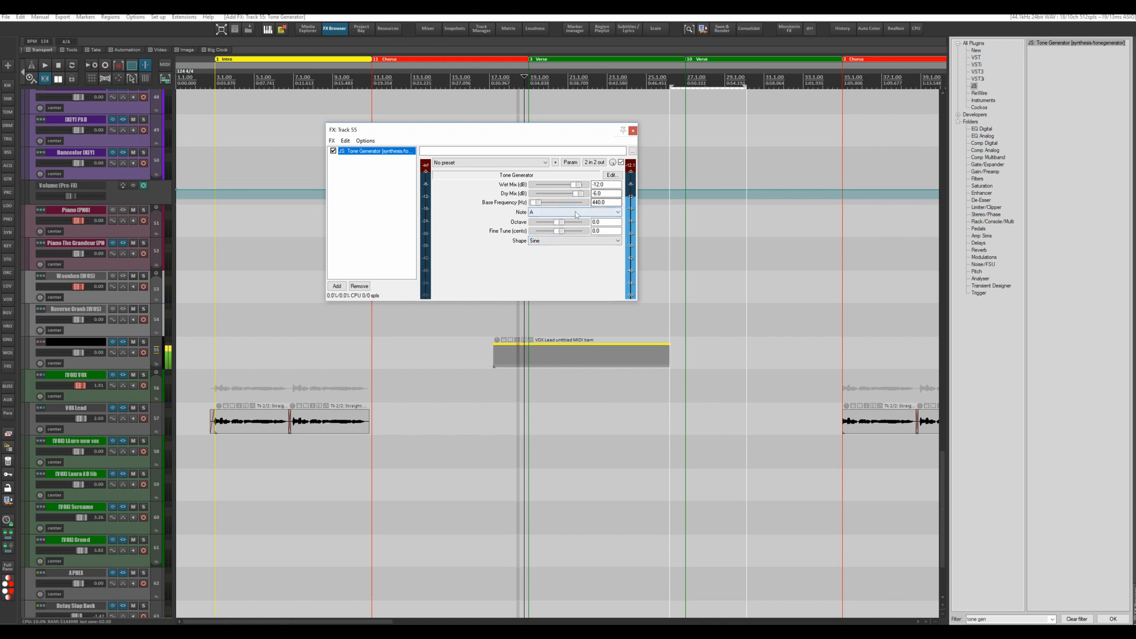
pyautogui.click(587, 213)
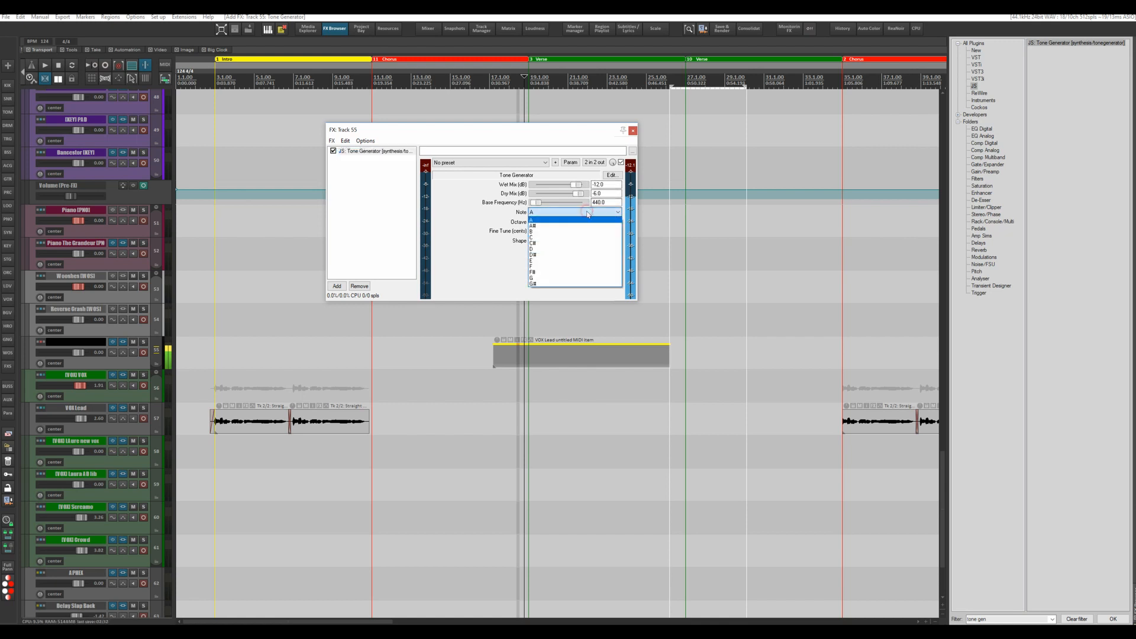
pyautogui.click(543, 238)
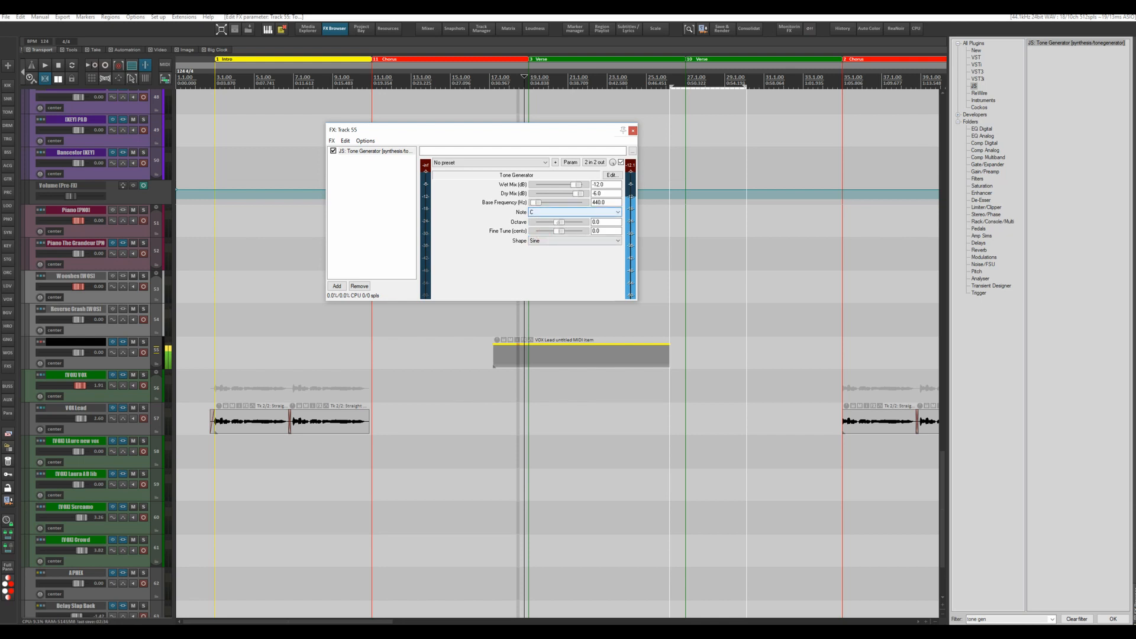
pyautogui.moveTo(560, 223); pyautogui.dragTo(549, 223)
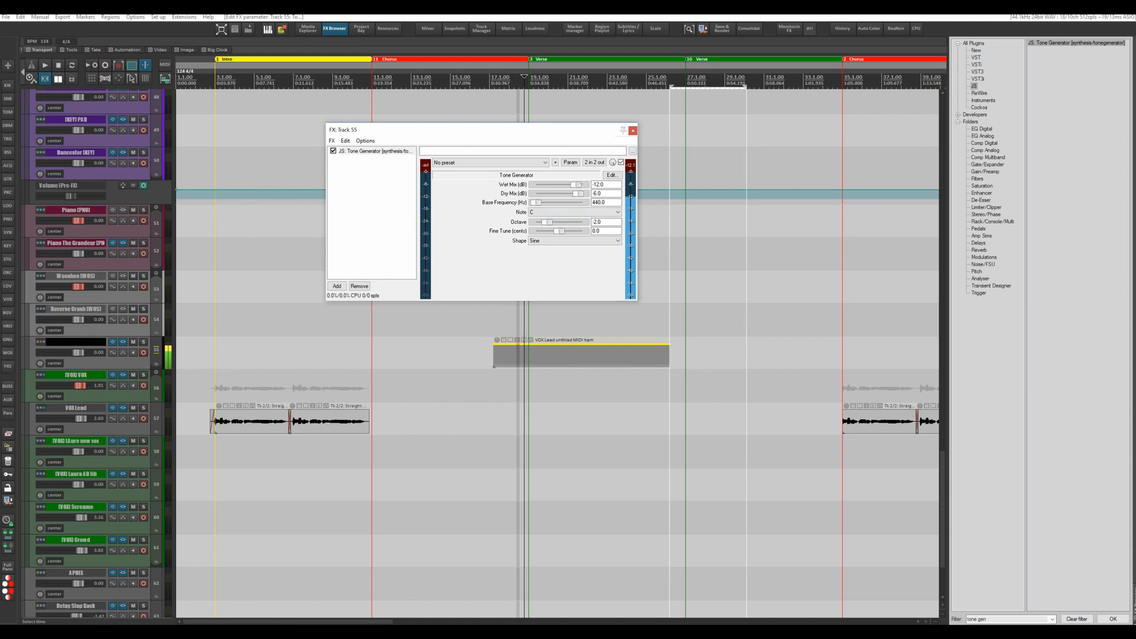
# Step: Audition the tone at -38 dB wet mix by briefly enabling the track's parent send, and restore the wet mix to -12 dB
pyautogui.moveTo(576, 184); pyautogui.dragTo(565, 185)
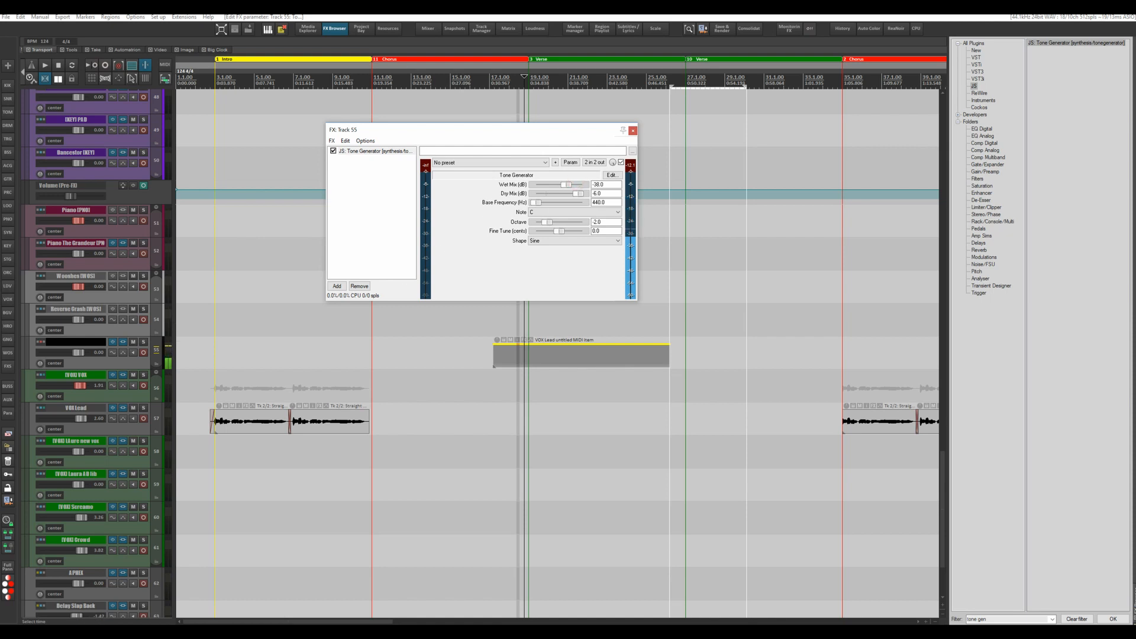
pyautogui.click(42, 343)
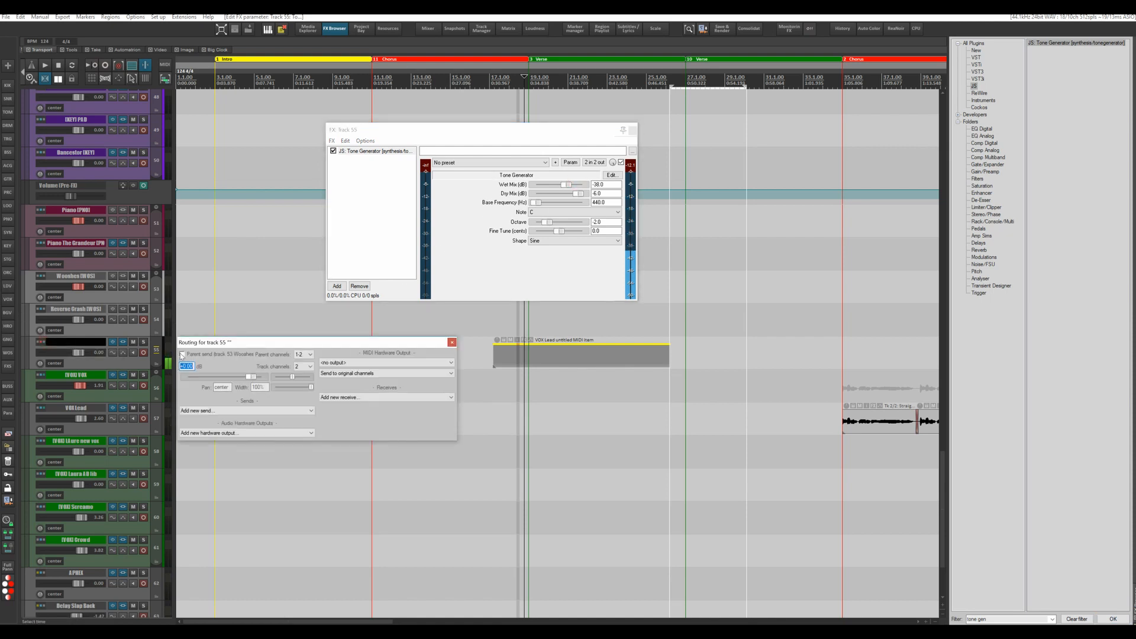
pyautogui.click(182, 355)
pyautogui.click(181, 354)
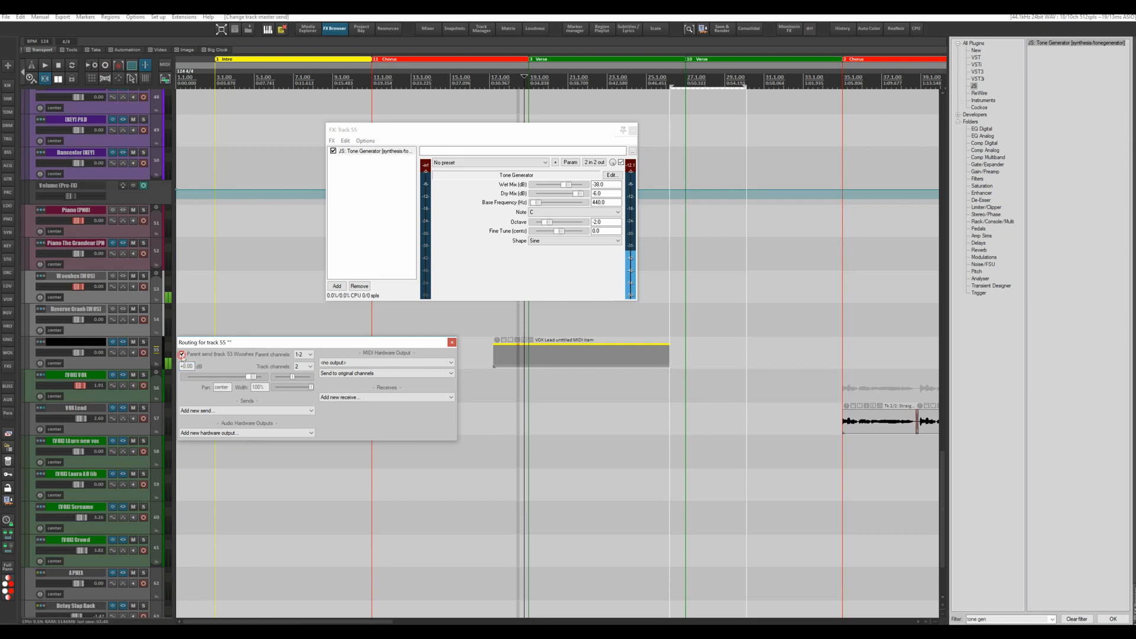
pyautogui.click(452, 342)
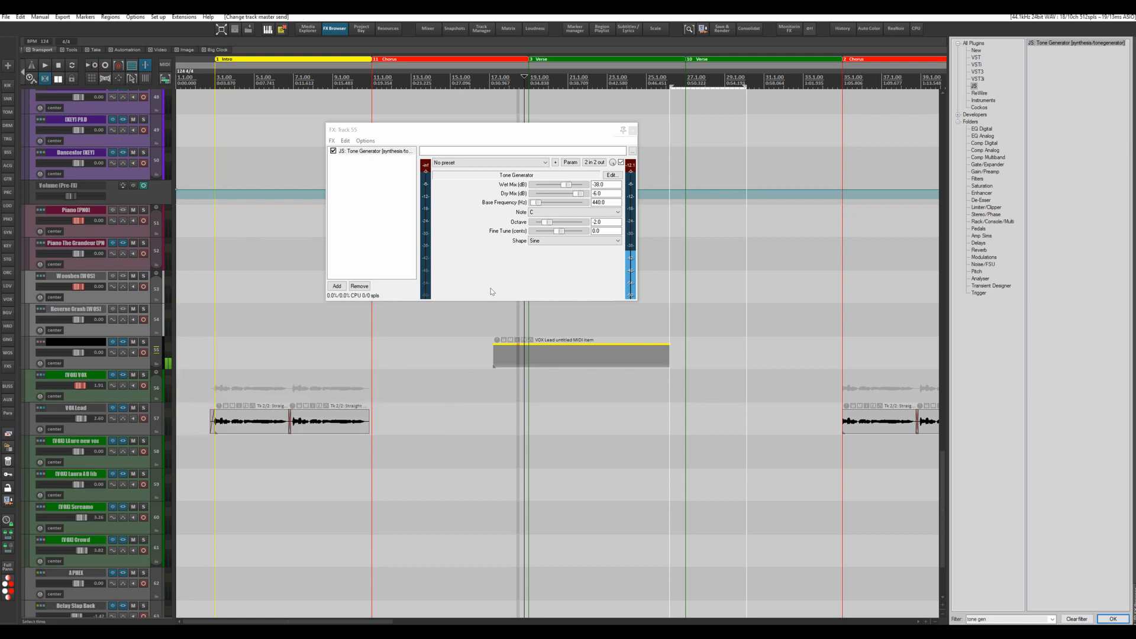
pyautogui.moveTo(564, 184); pyautogui.dragTo(575, 184)
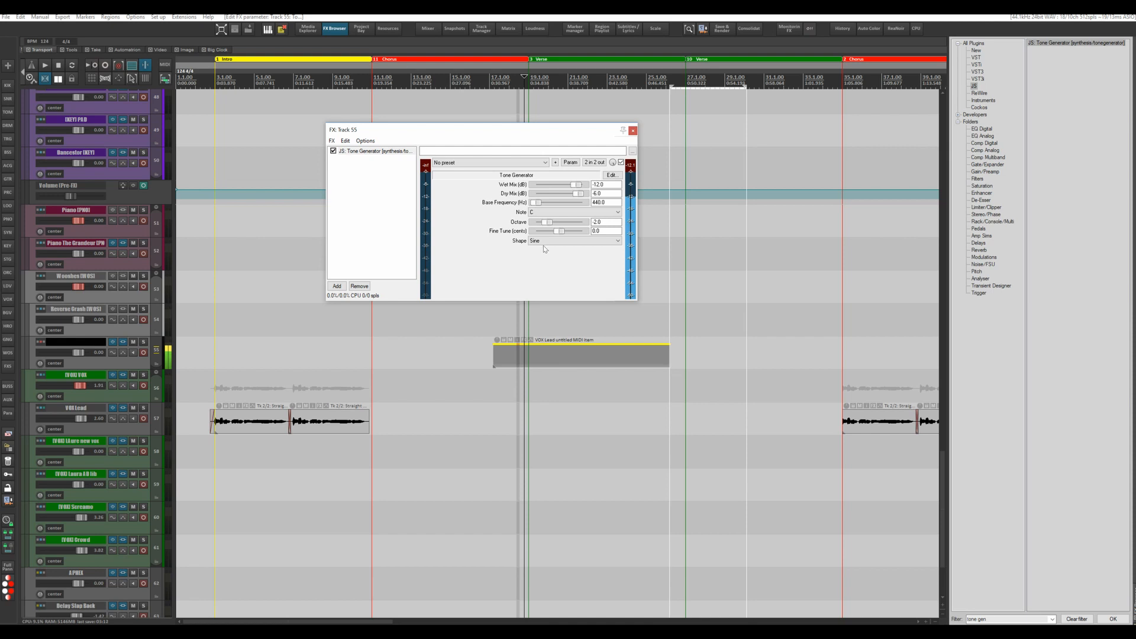
# Step: Apply the track FX to the empty MIDI item as a new take with mono output
pyautogui.click(633, 133)
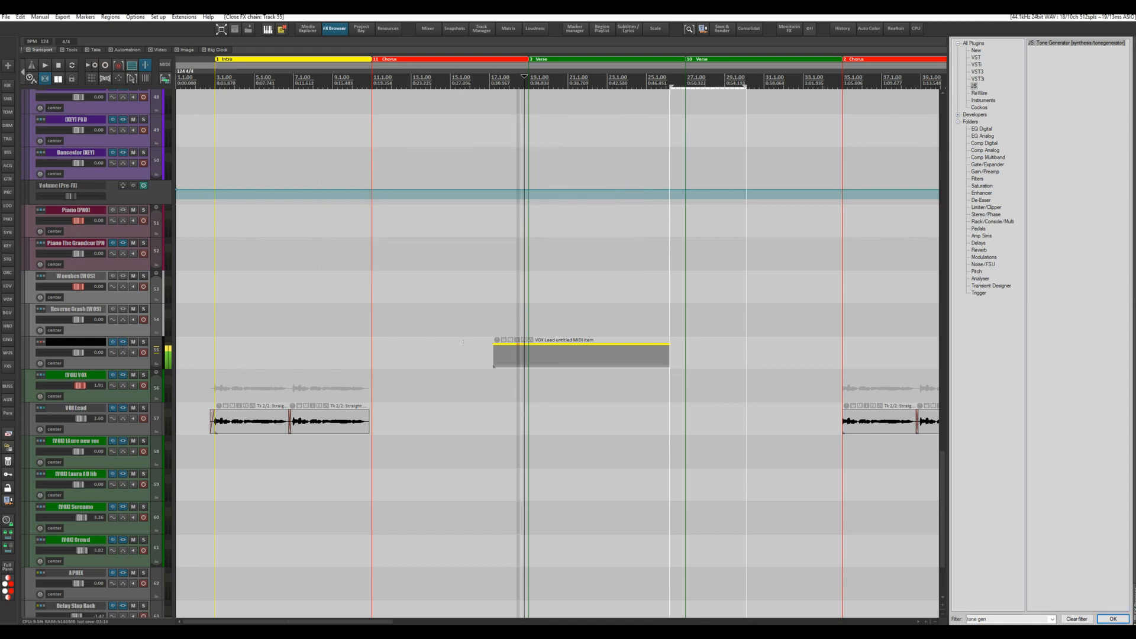
pyautogui.click(536, 354)
pyautogui.rightClick(536, 353)
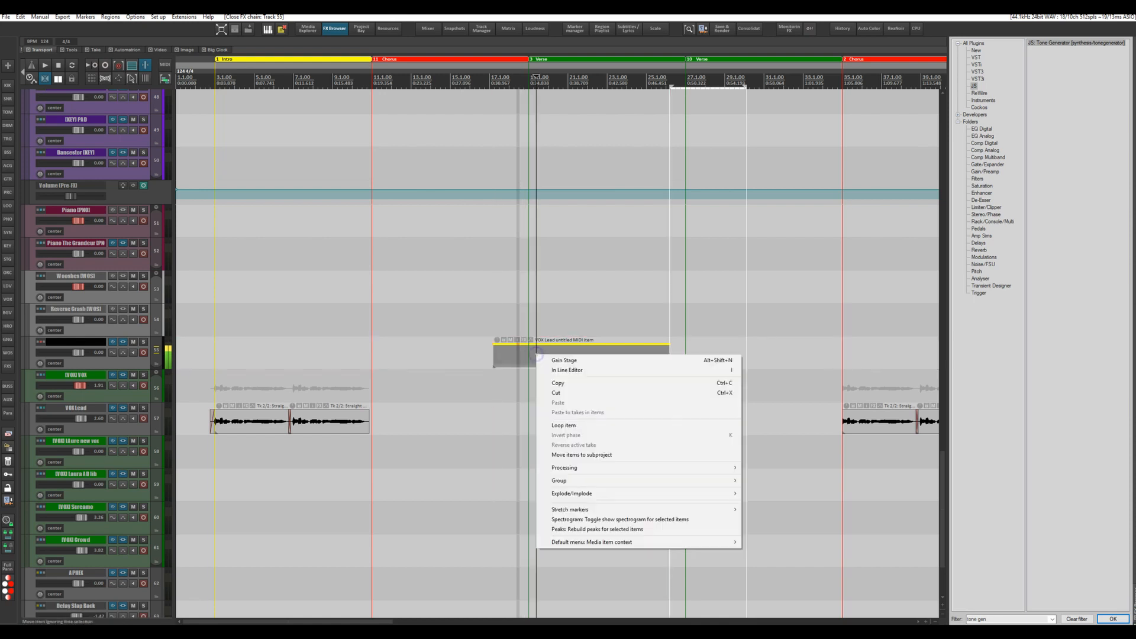
pyautogui.moveTo(563, 469)
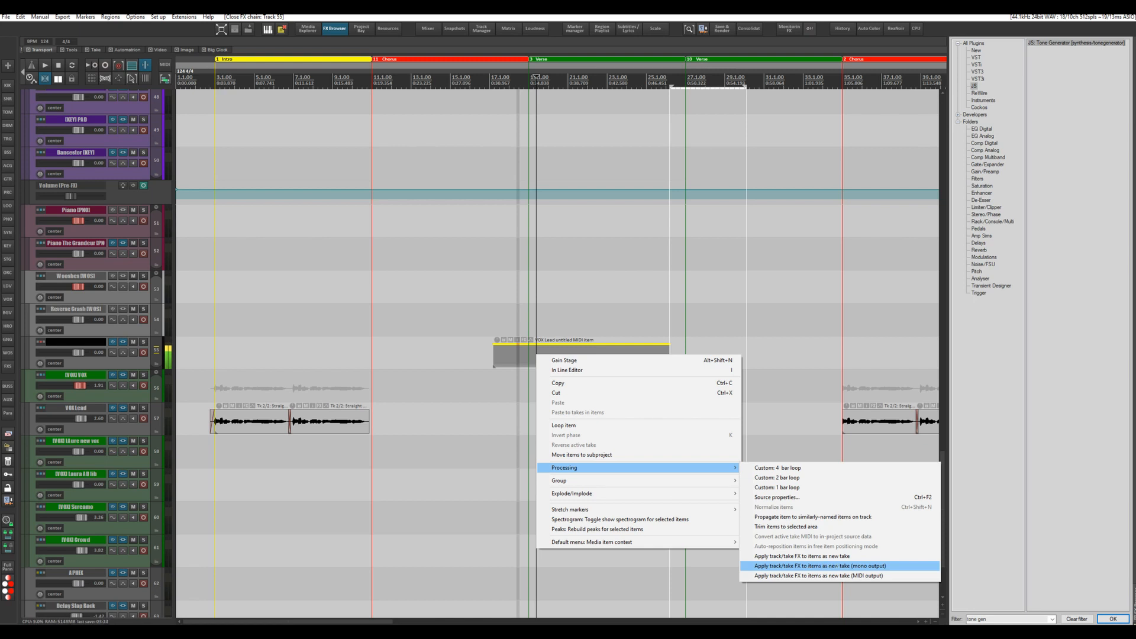
pyautogui.click(824, 566)
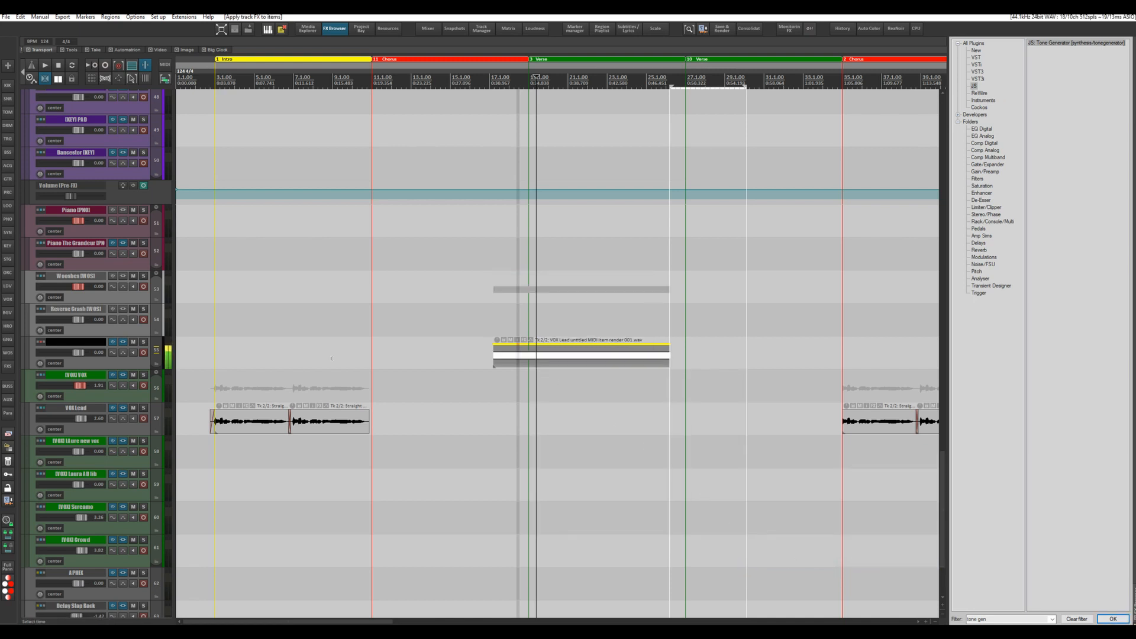
# Step: Turn off the live tone generator on the new track and re-enable the track's parent send
pyautogui.click(124, 340)
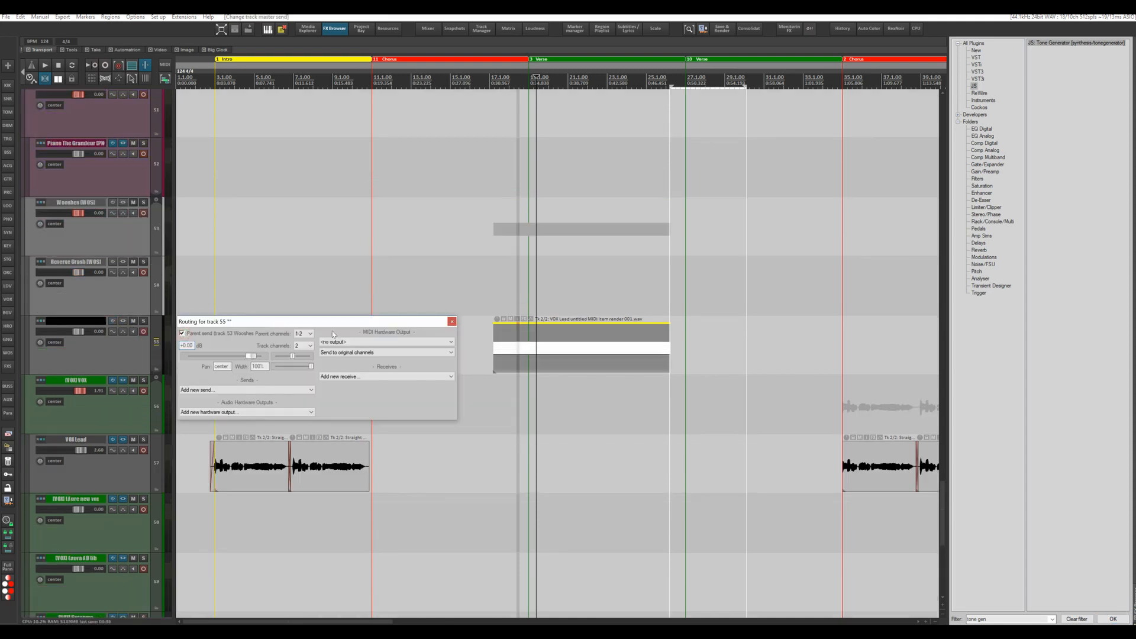
pyautogui.click(452, 321)
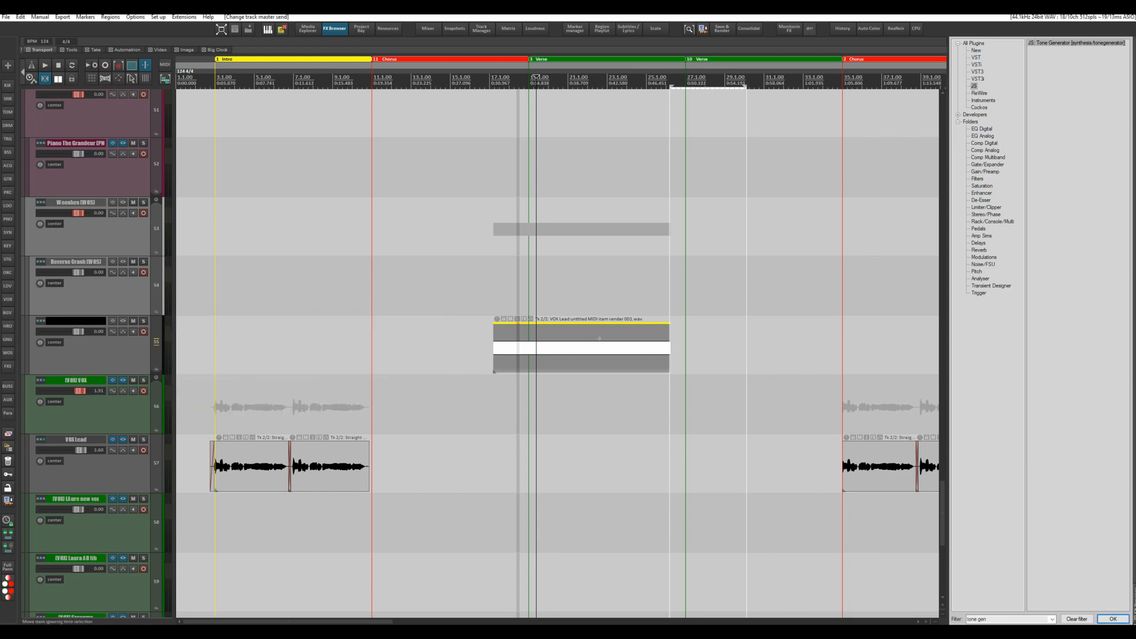
# Step: Raise the rendered tone item's volume to +3.5 dB and inspect its sine waveform up close
pyautogui.click(548, 354)
pyautogui.hotkey('shift', 'Up')
pyautogui.hotkey('shift', 'Up')
pyautogui.hotkey('shift', 'Up')
pyautogui.hotkey('shift', 'Up')
pyautogui.hotkey('shift', 'Up')
pyautogui.hotkey('shift', 'Up')
pyautogui.hotkey('shift', 'Up')
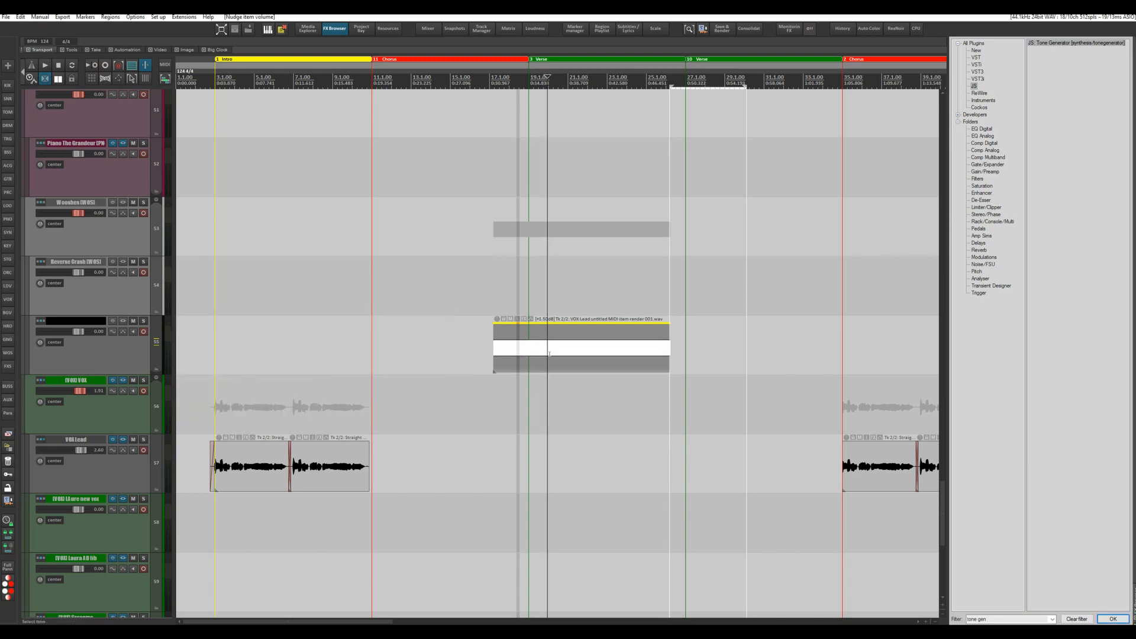
pyautogui.scroll(8, 549, 354)
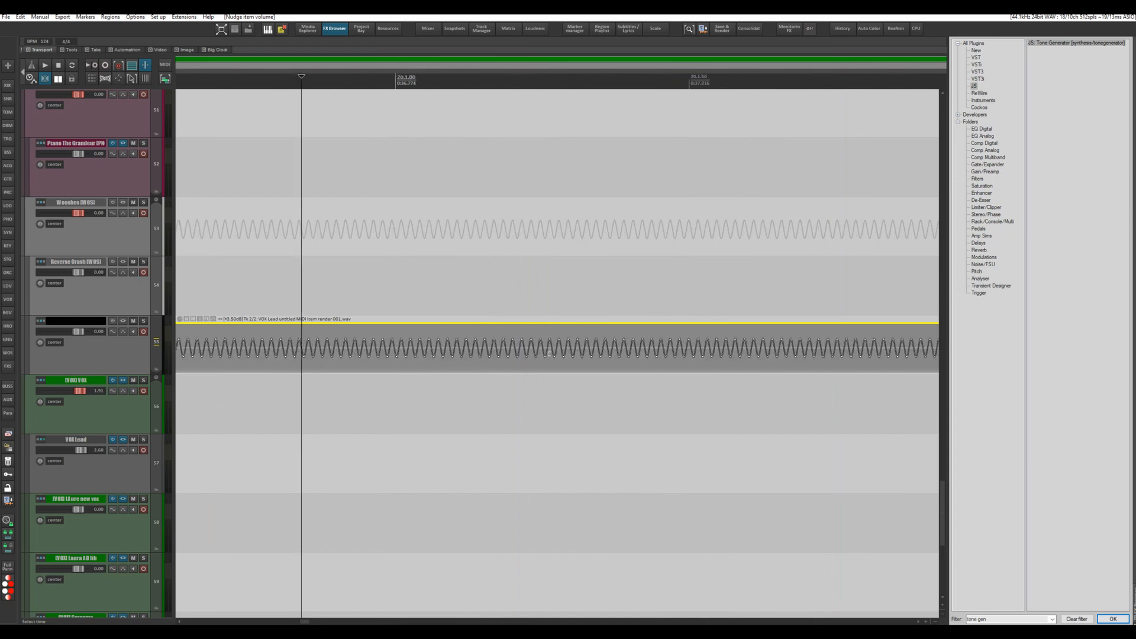
# Step: Trim the rendered tone item to one bar, starting at the verse at 19.1.00 and ending at 20.1.00
pyautogui.scroll(-6, 486, 342)
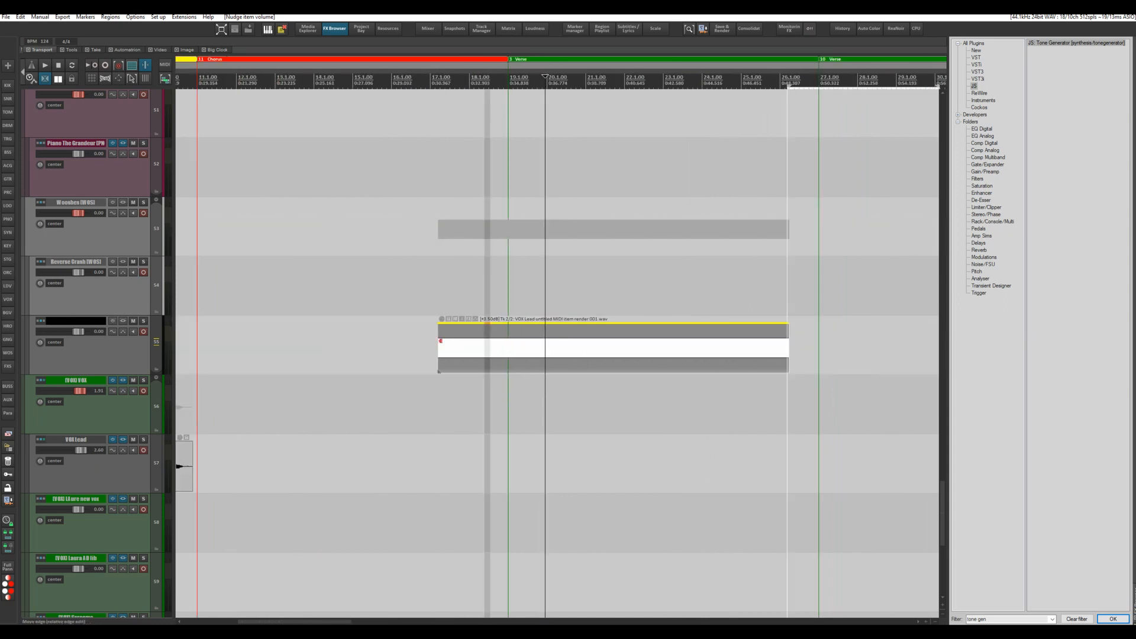
pyautogui.moveTo(438, 349); pyautogui.dragTo(510, 349)
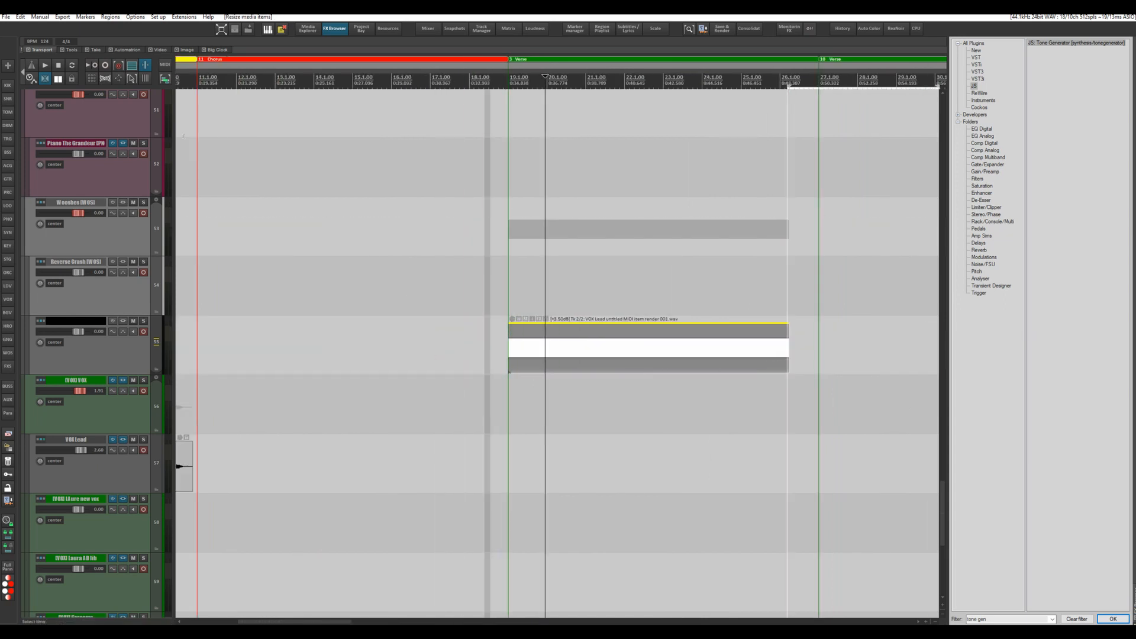
pyautogui.hotkey('alt', 'g')
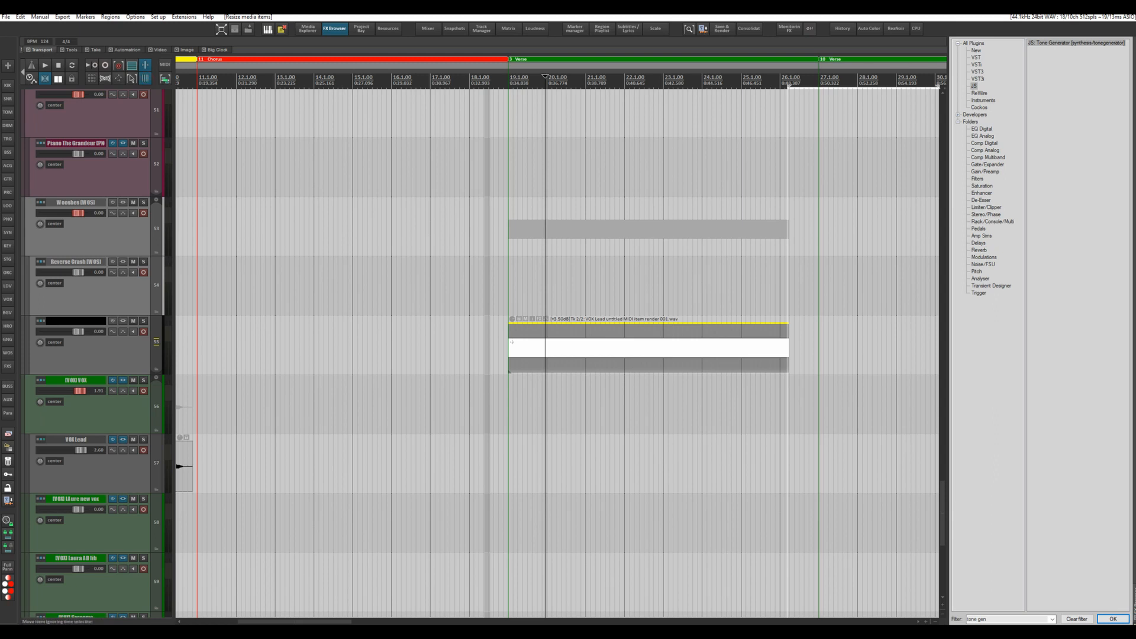
pyautogui.moveTo(509, 346); pyautogui.dragTo(515, 343)
pyautogui.moveTo(783, 347); pyautogui.dragTo(545, 349)
pyautogui.scroll(3, 518, 302)
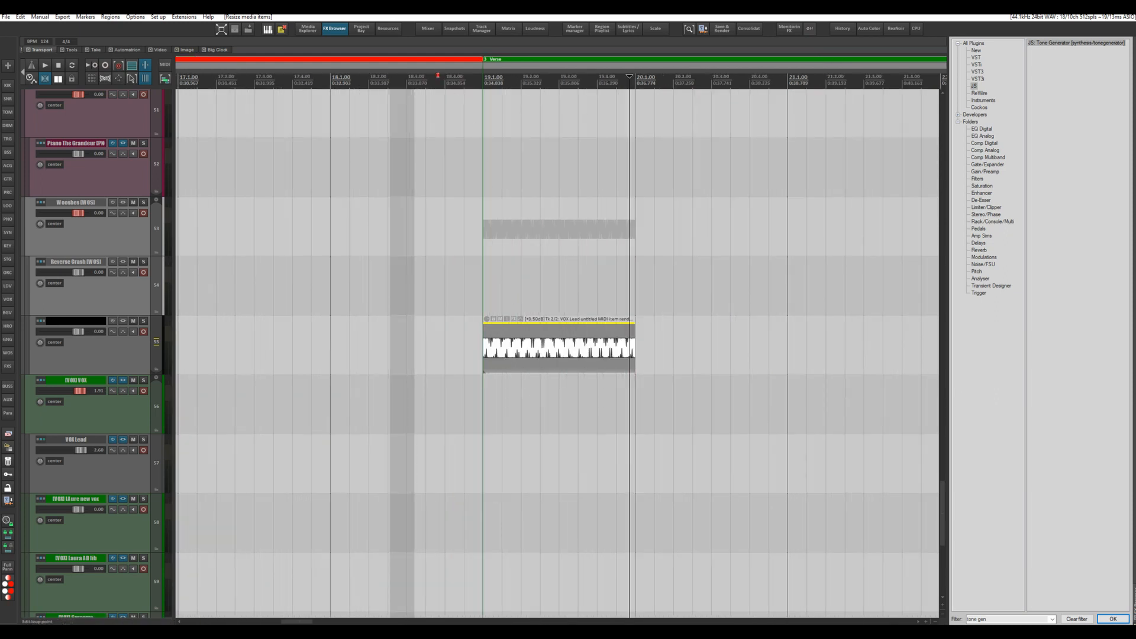
# Step: Play the trimmed tone item from just before the verse start
pyautogui.click(438, 76)
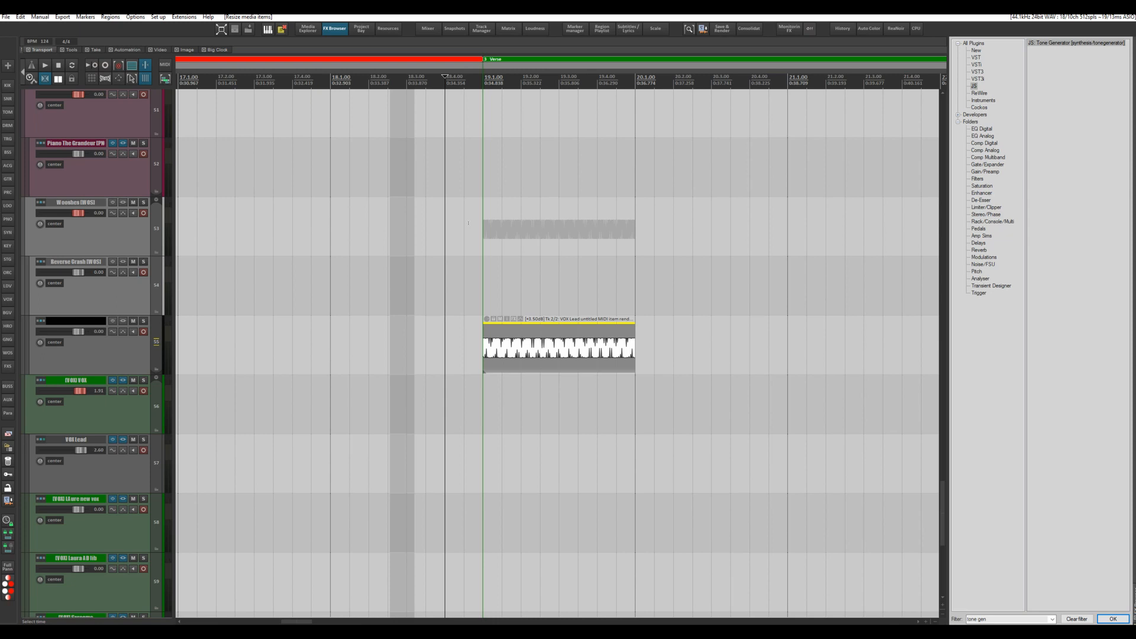
pyautogui.press('space')
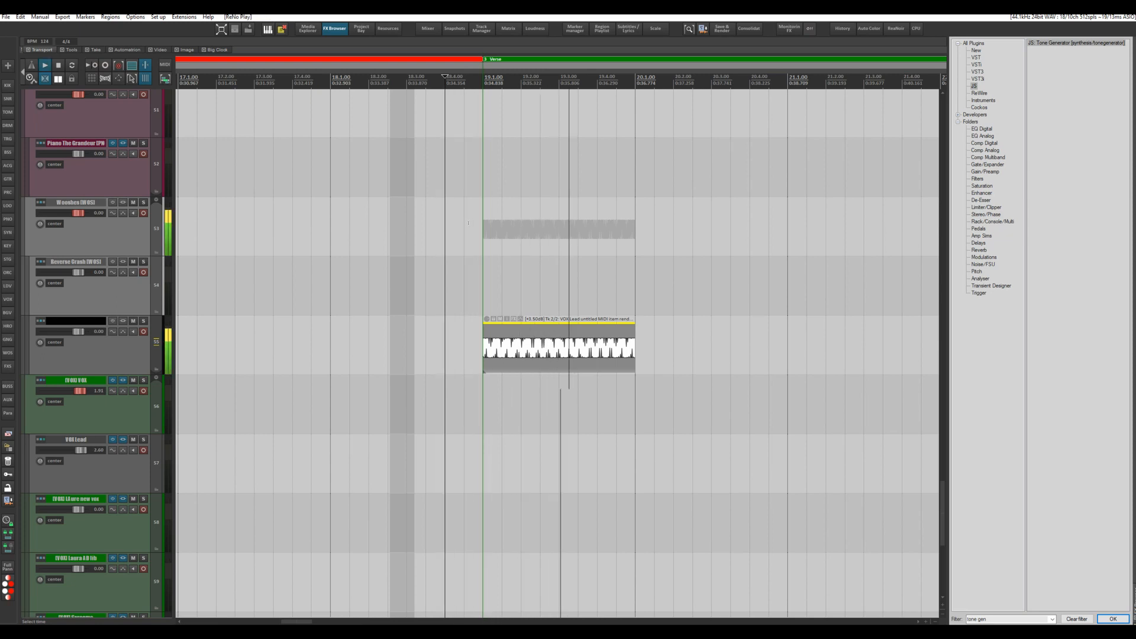
pyautogui.press('space')
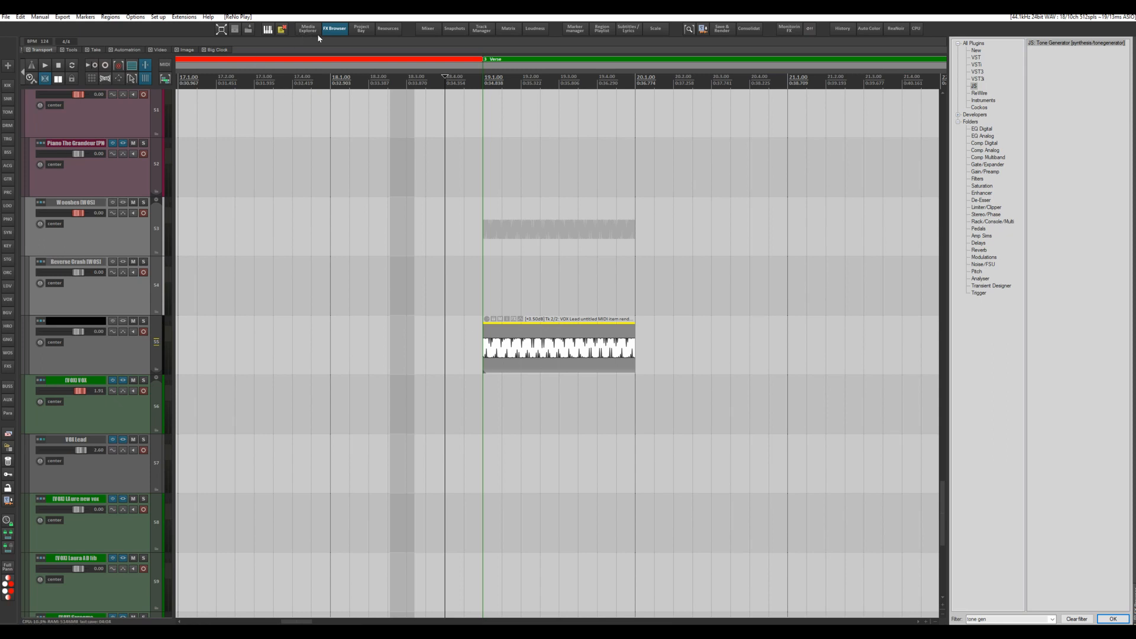
# Step: Close the FX Browser and review the media item button and volume control settings in the preferences
pyautogui.click(334, 28)
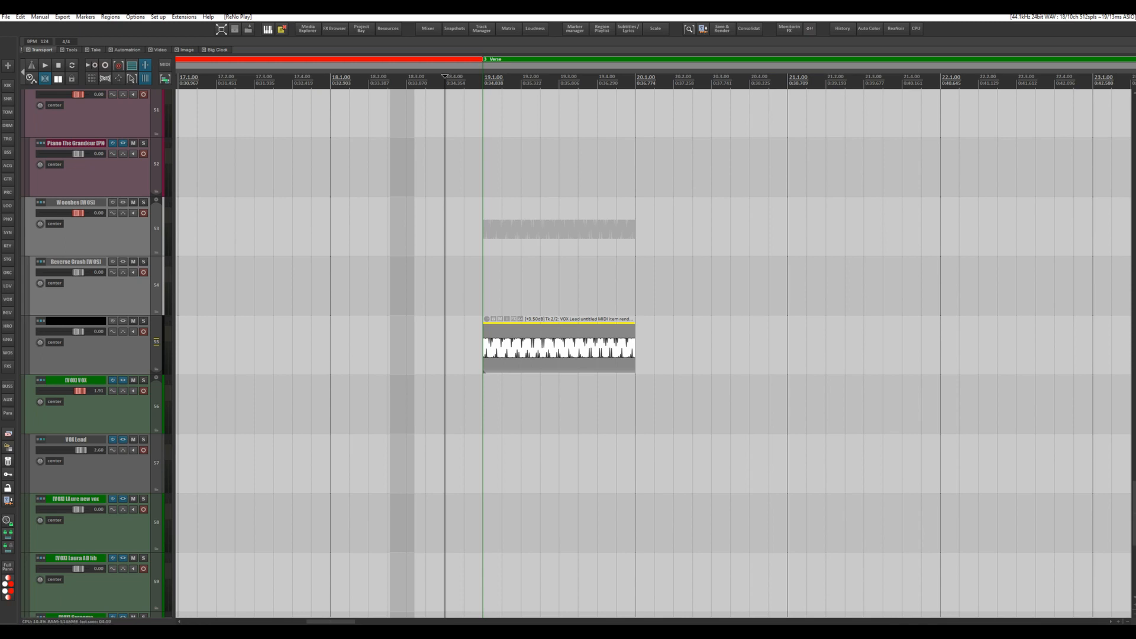
pyautogui.click(161, 18)
pyautogui.click(172, 37)
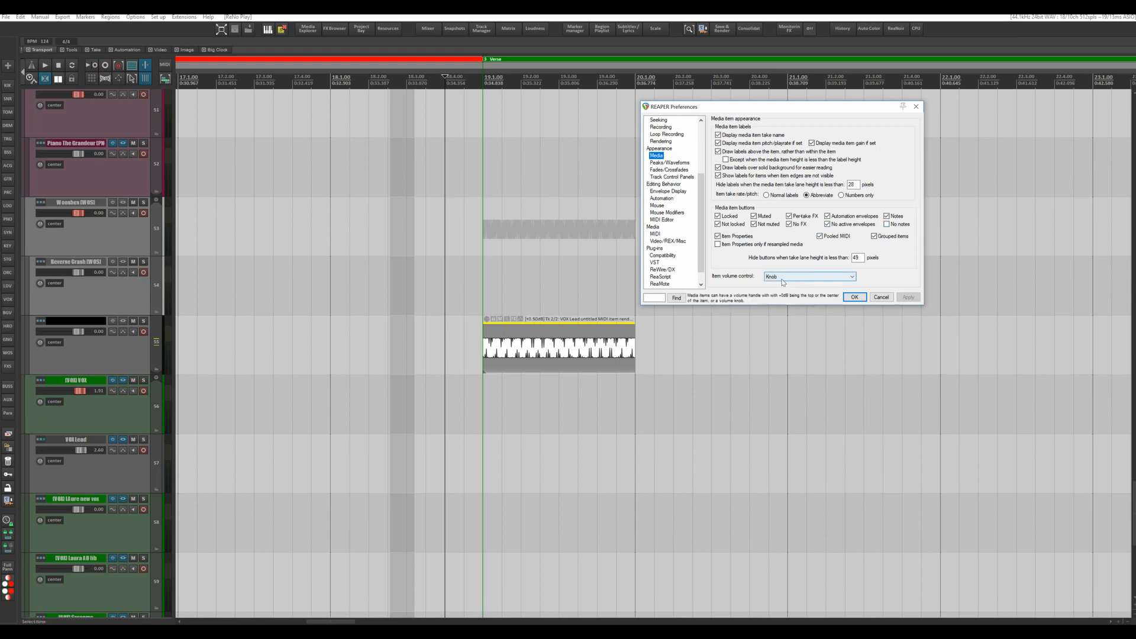
pyautogui.click(855, 297)
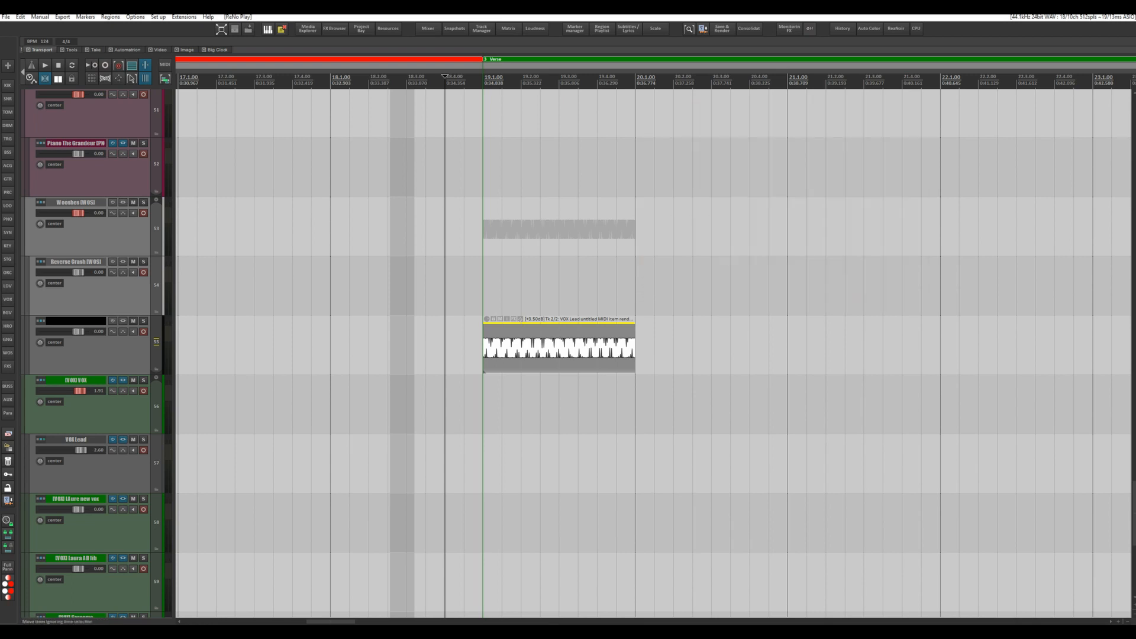
# Step: Enable the tone item's take pitch envelope and shape it with about +0.65 semitones at 19.1.50, falling steeply to the item's end
pyautogui.click(520, 319)
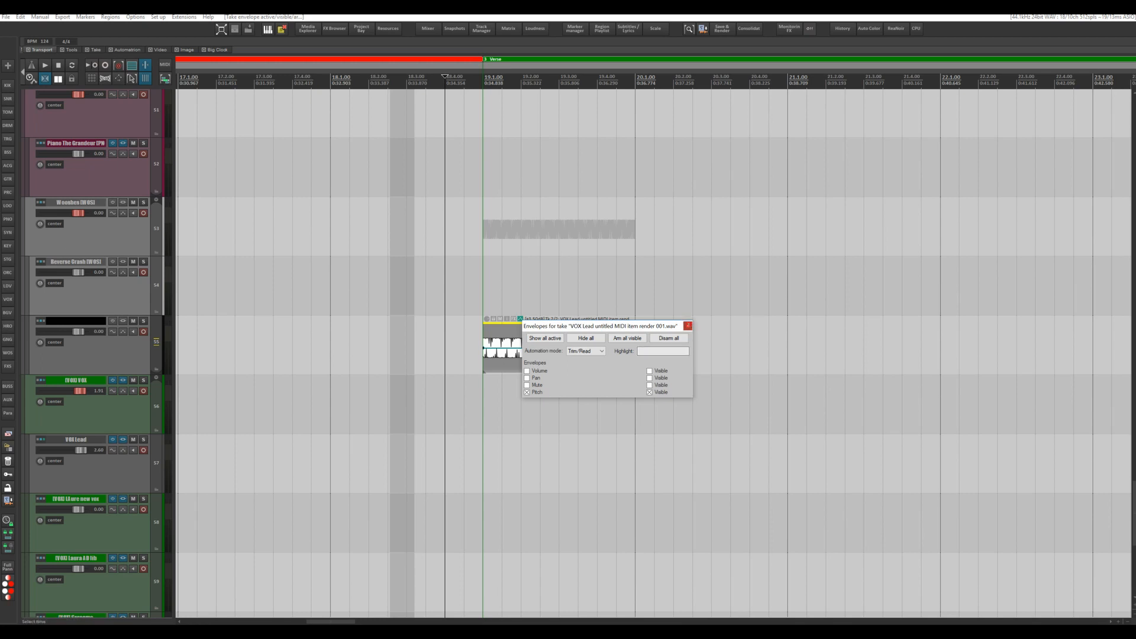
pyautogui.click(688, 326)
pyautogui.keyDown('shift'); pyautogui.click(501, 348); pyautogui.keyUp('shift')
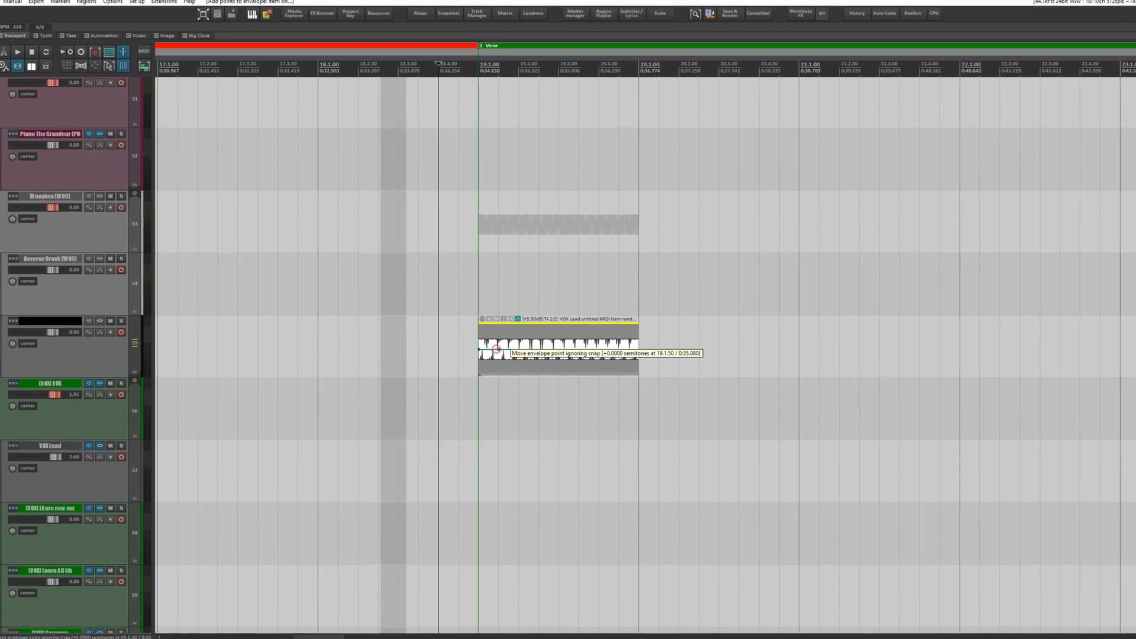
pyautogui.scroll(3, 536, 350)
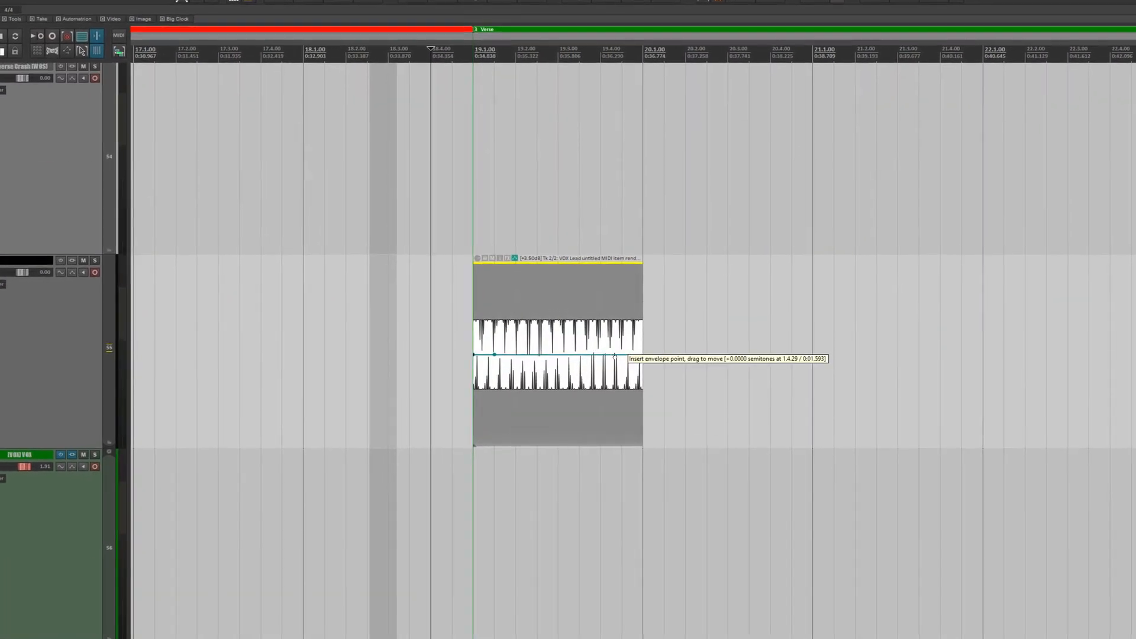
pyautogui.moveTo(614, 355); pyautogui.dragTo(647, 455)
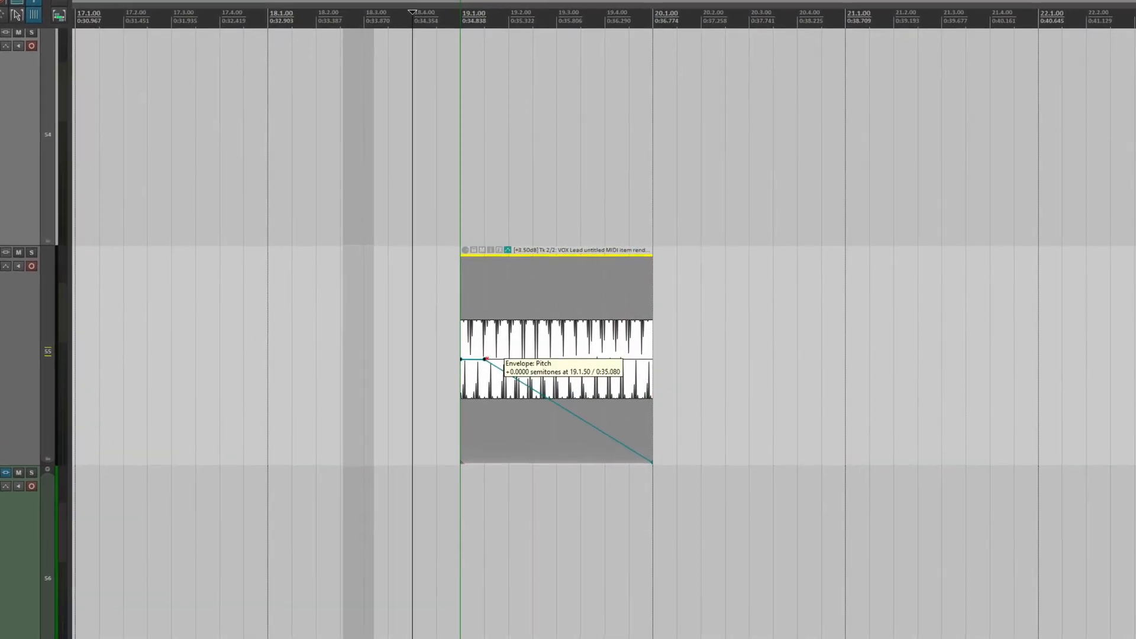
pyautogui.moveTo(485, 359); pyautogui.dragTo(478, 356)
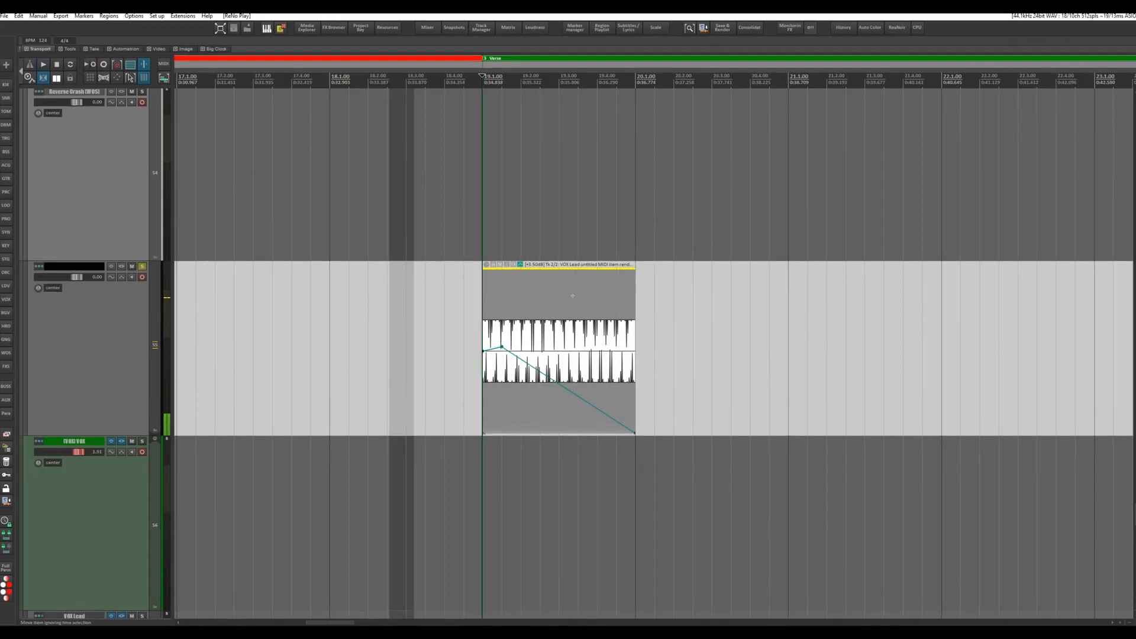
# Step: Fade out the second half of the tone item, from about 19.3.00, with a curve that drops quickly at first
pyautogui.moveTo(636, 270); pyautogui.dragTo(557, 265)
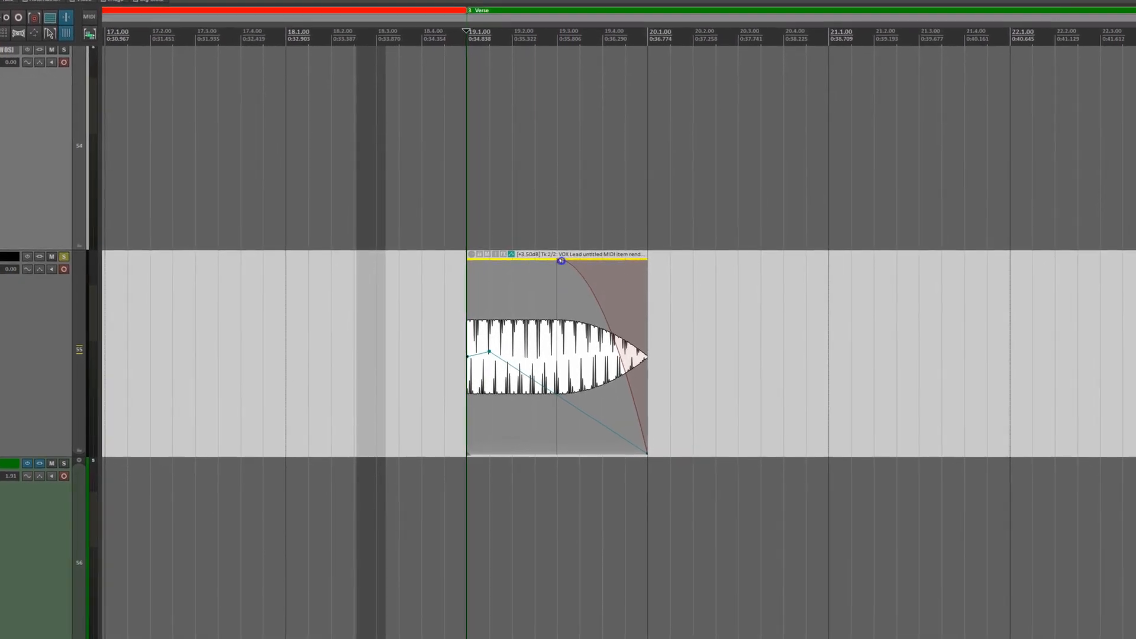
pyautogui.rightClick(561, 260)
pyautogui.click(587, 291)
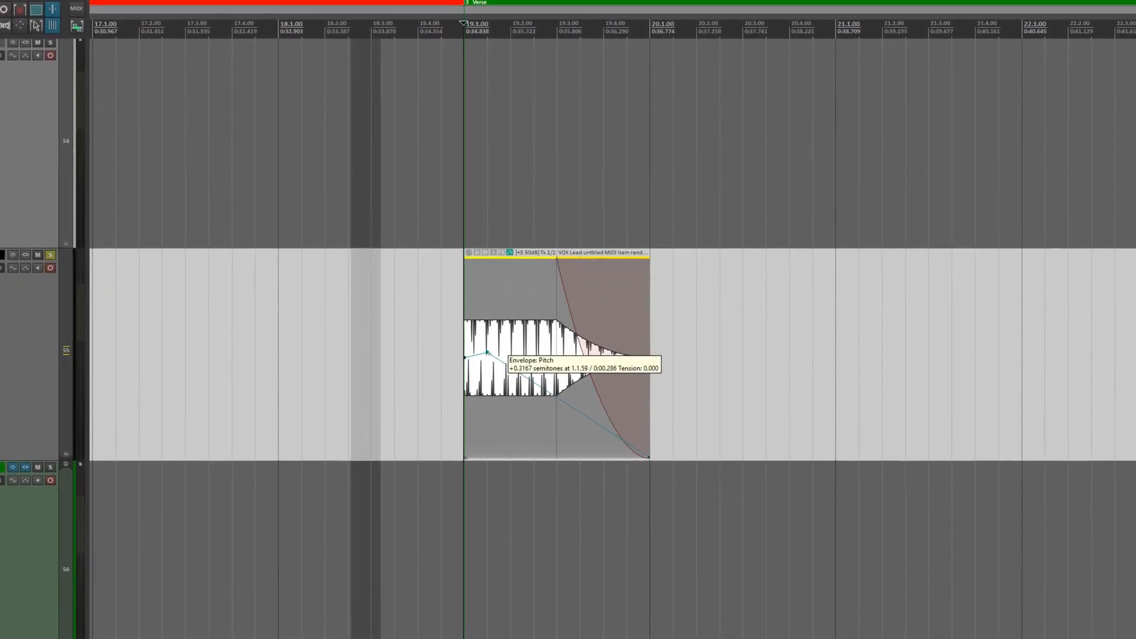
# Step: Set the shape of the pitch envelope point at 19.1.50 to Fast start
pyautogui.rightClick(488, 354)
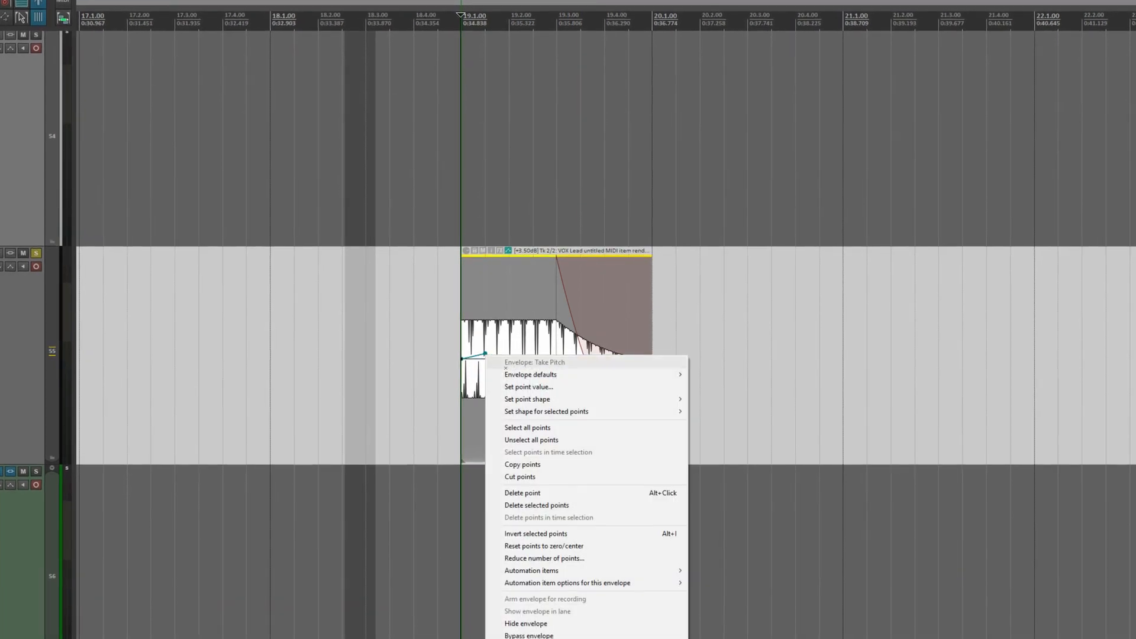
pyautogui.moveTo(544, 399)
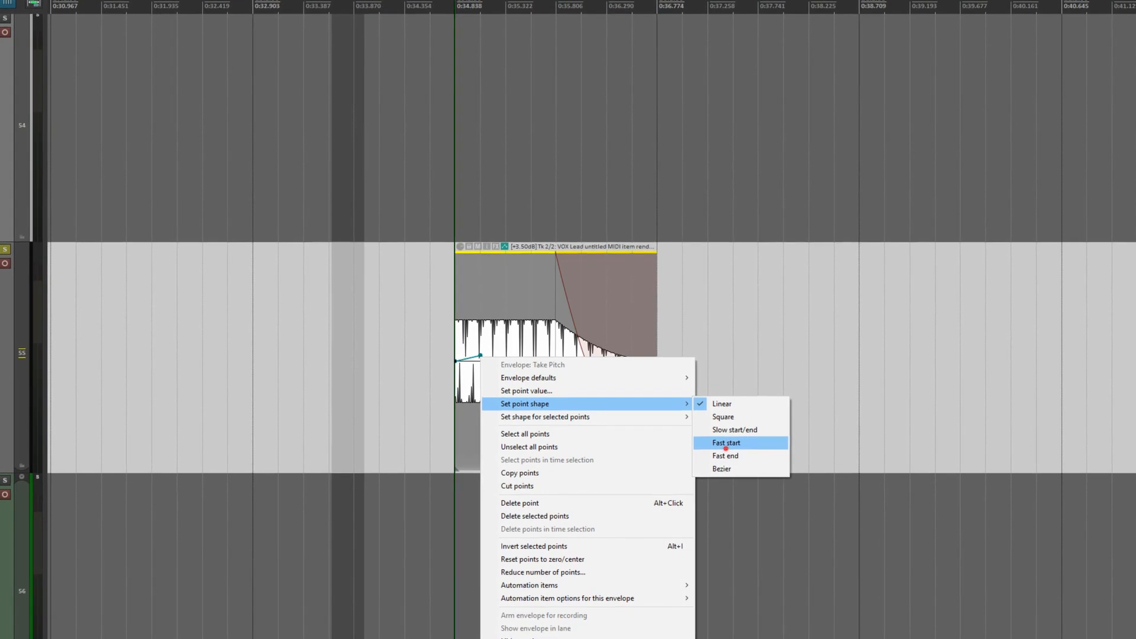
pyautogui.click(726, 444)
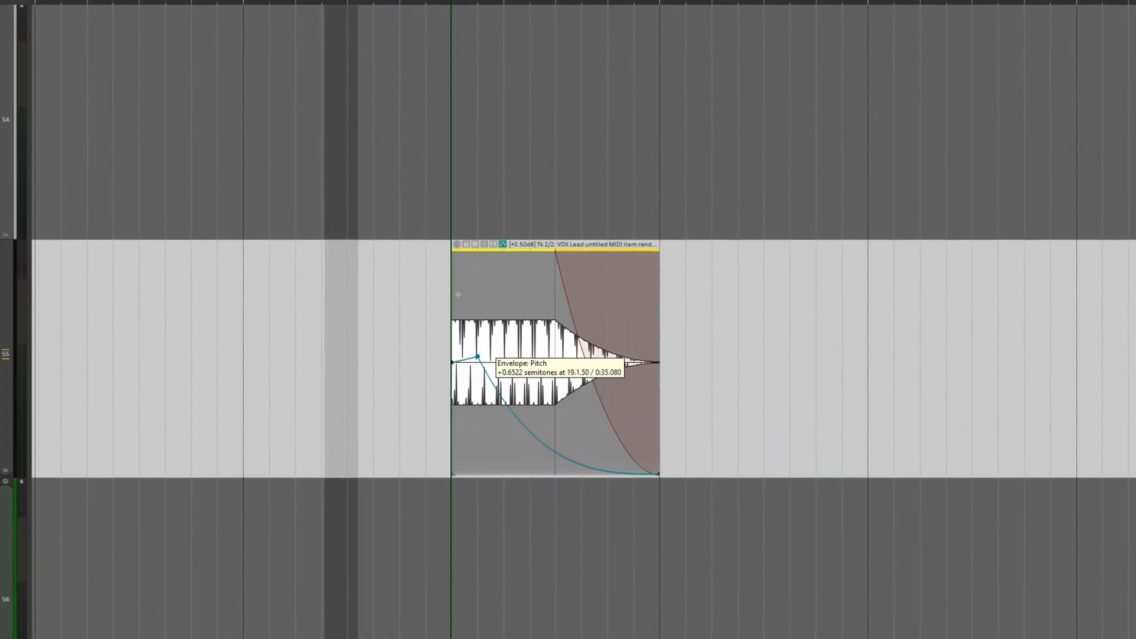
# Step: Audition the pitch drop and unsolo the tone track to hear it with the full mix
pyautogui.press('space')
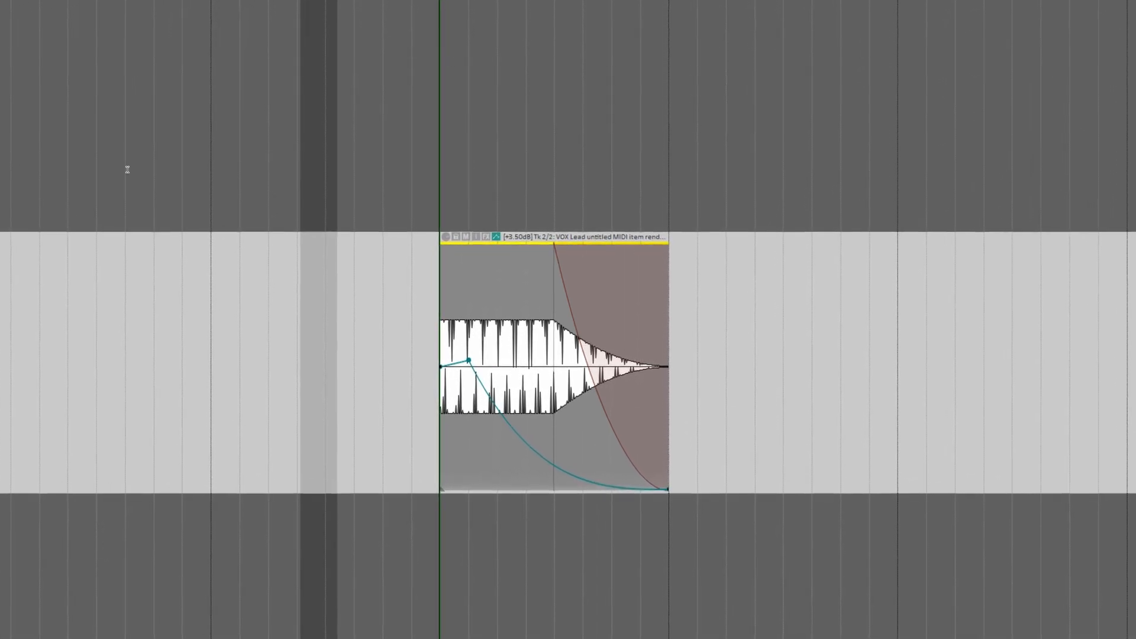
pyautogui.press('F6')
pyautogui.scroll(-1, 202, 157)
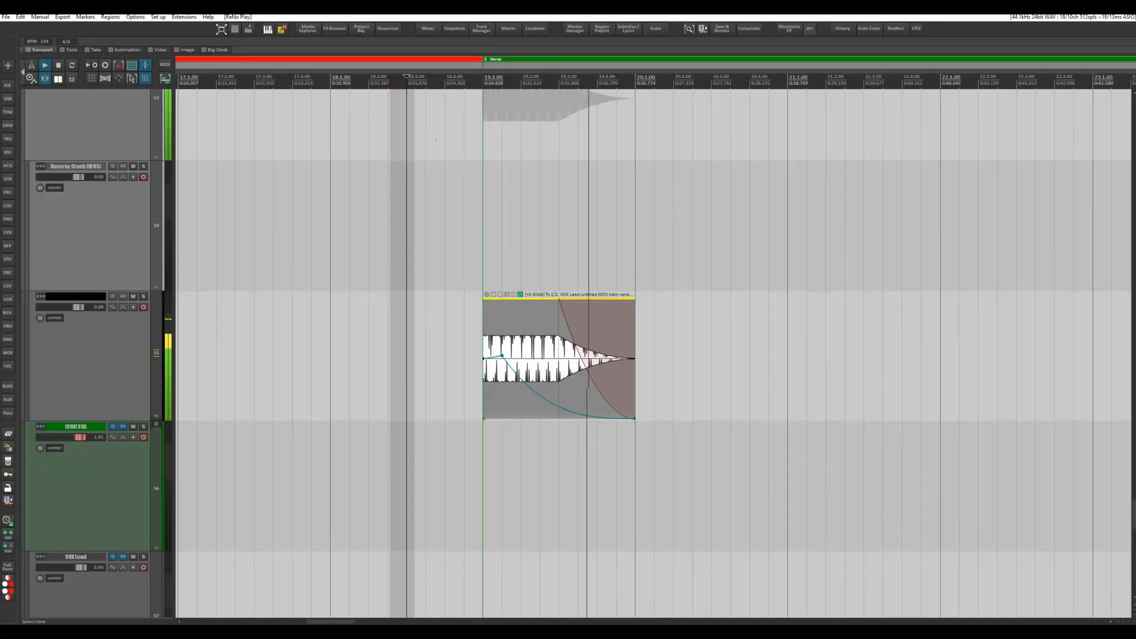
# Step: Raise the tone item's volume to +4.5 dB and play the chorus-to-verse transition with it
pyautogui.click(493, 333)
pyautogui.press('Up')
pyautogui.press('Up')
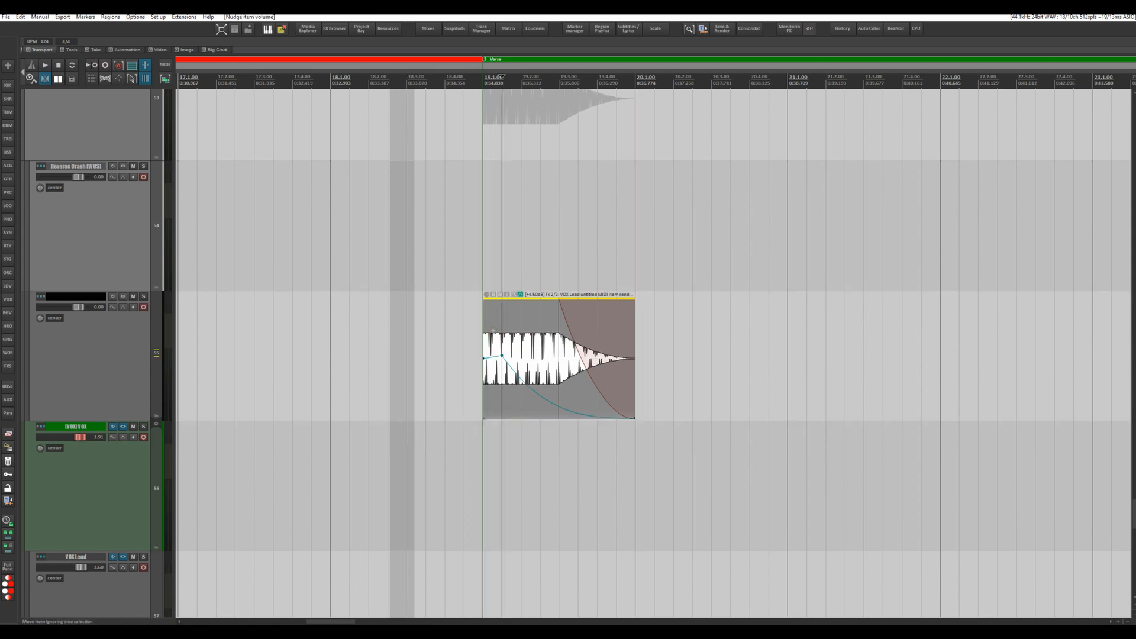
pyautogui.press('space')
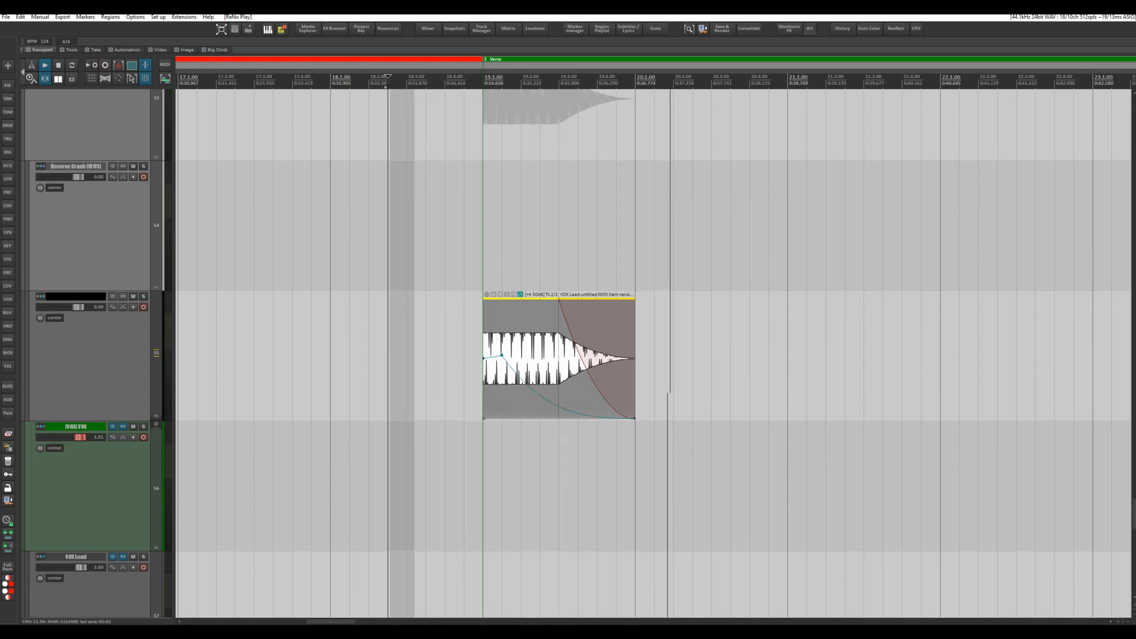
pyautogui.press('space')
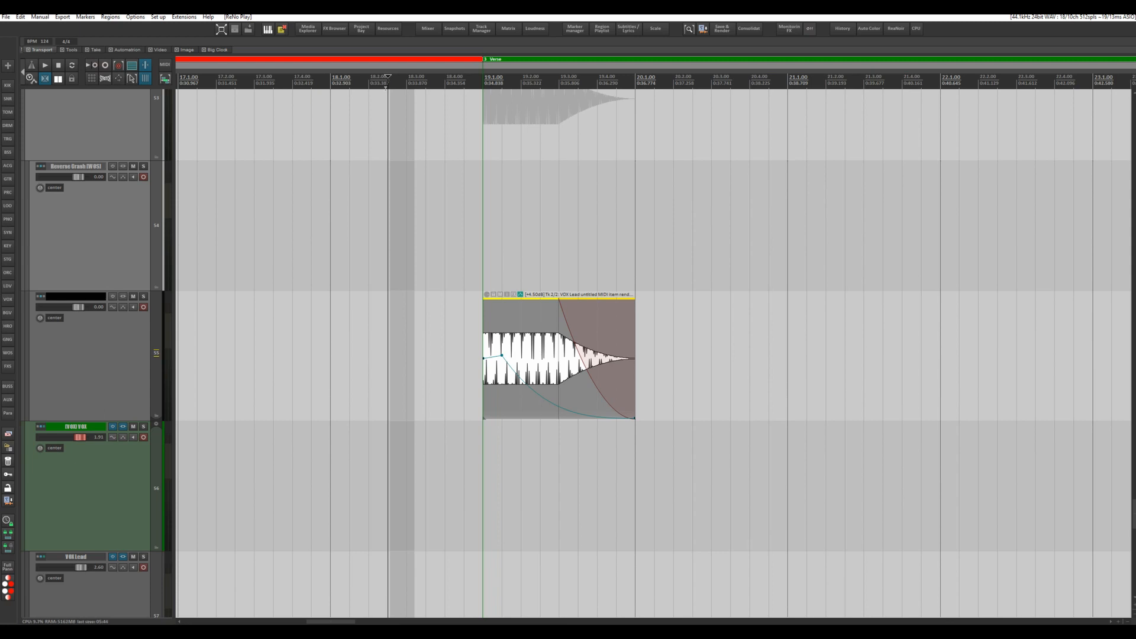
pyautogui.scroll(-2, 671, 256)
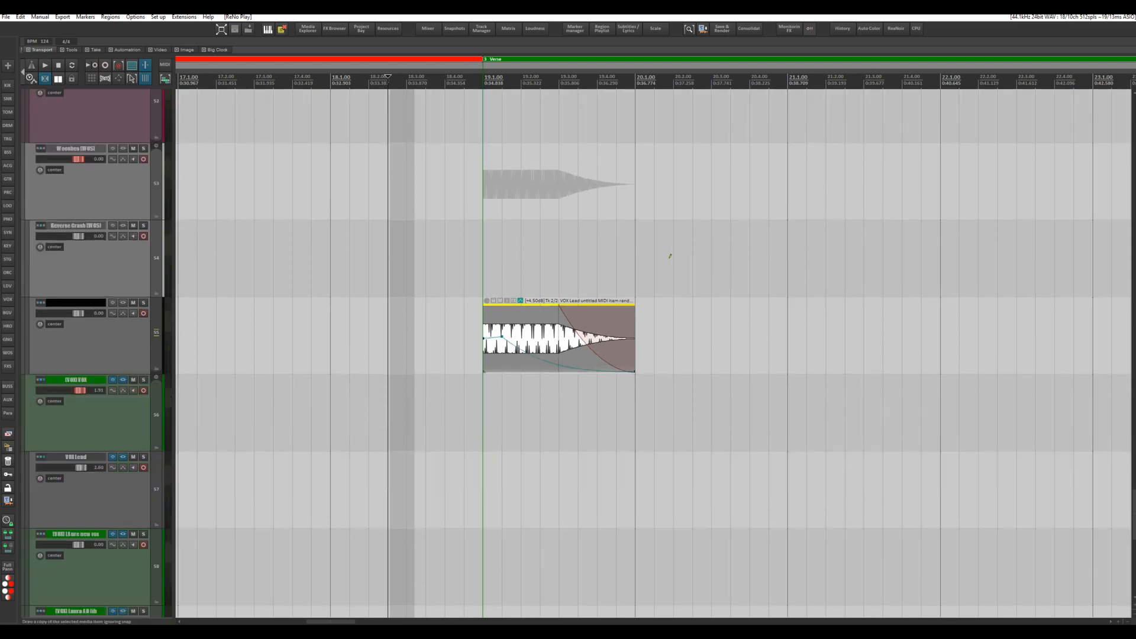
pyautogui.scroll(-2, 670, 258)
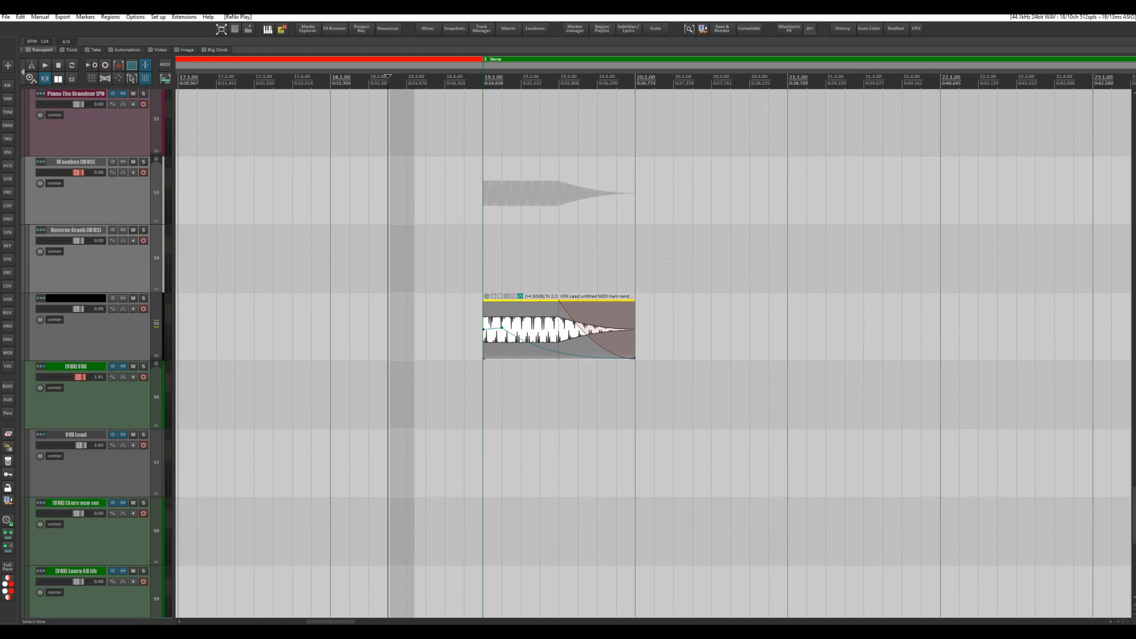